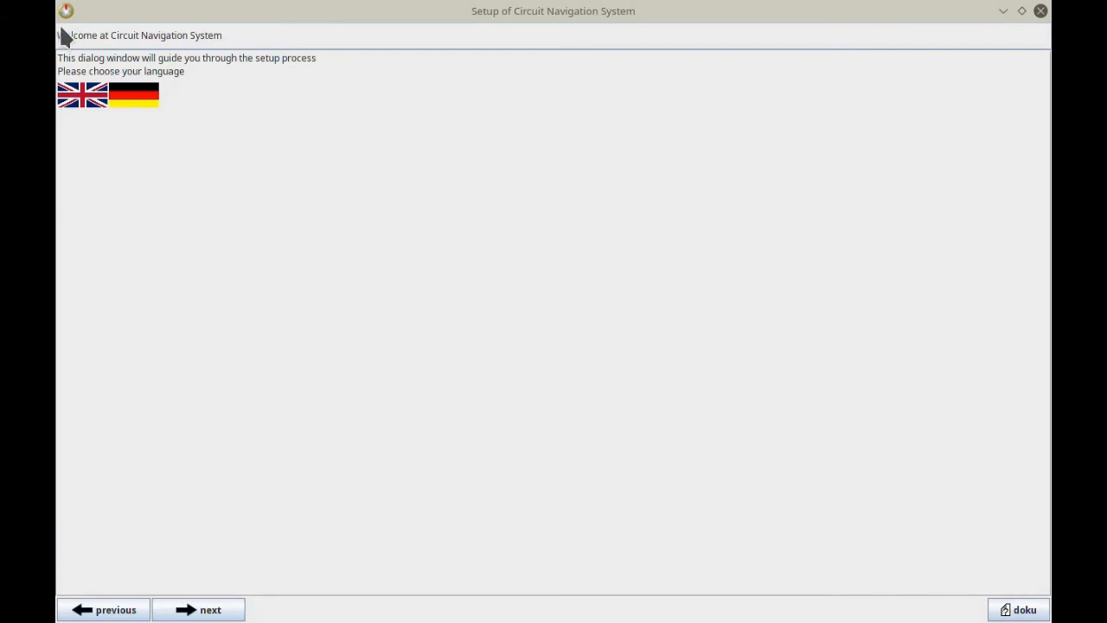
Set the setup language to English, trying German first, and continue to the license agreement
{"action": "left_click_drag", "start_coordinate": [58, 35], "coordinate": [215, 37]}
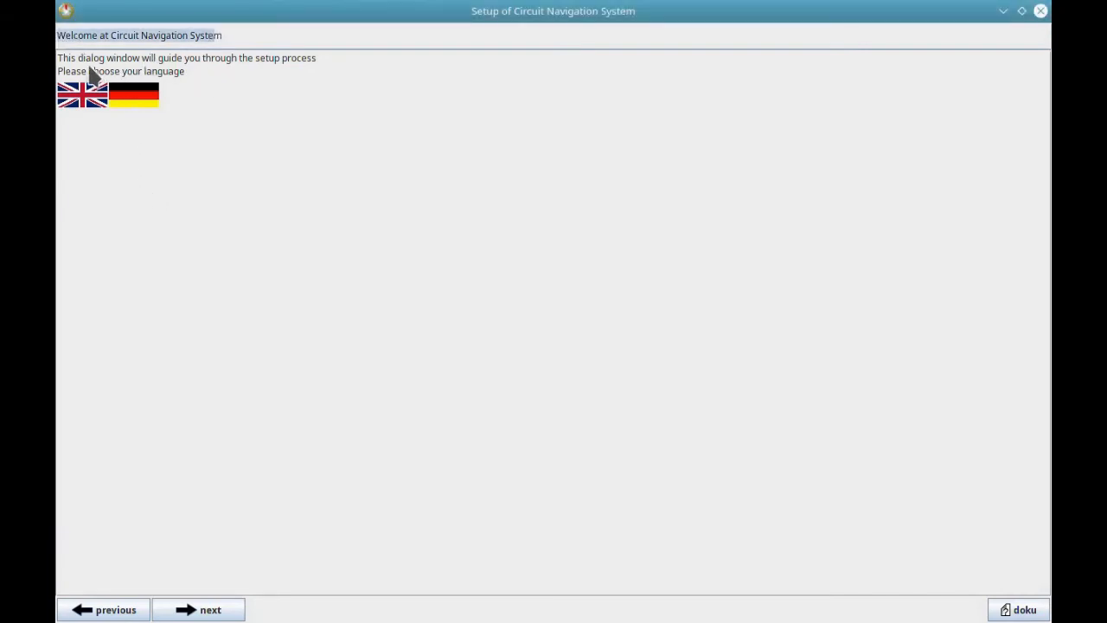
{"action": "left_click_drag", "start_coordinate": [58, 63], "coordinate": [256, 65]}
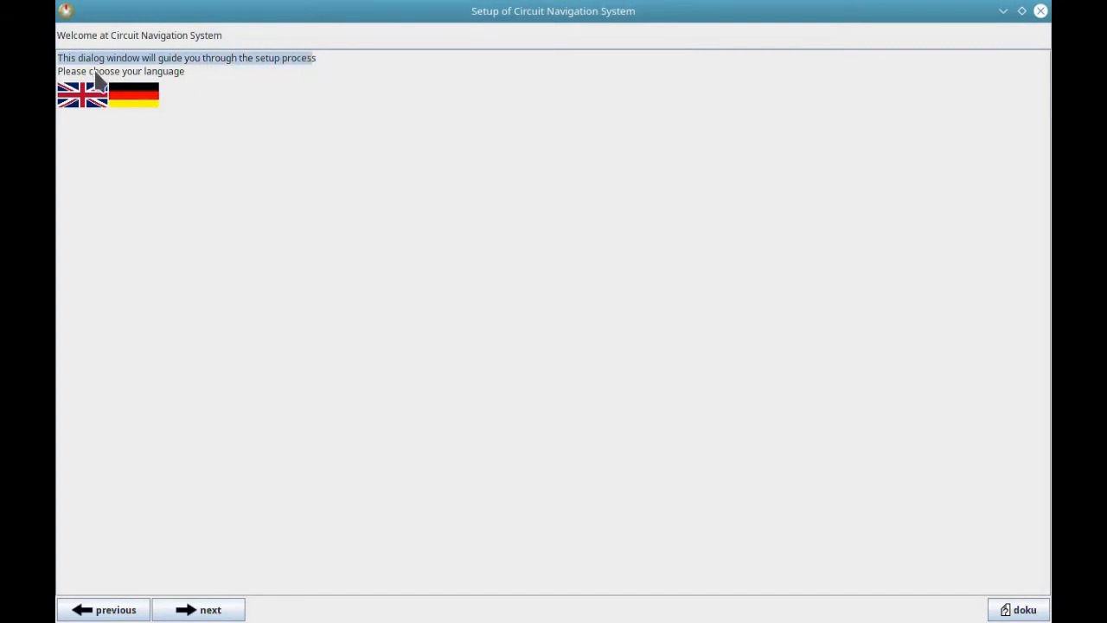
{"action": "left_click_drag", "start_coordinate": [58, 73], "coordinate": [163, 73]}
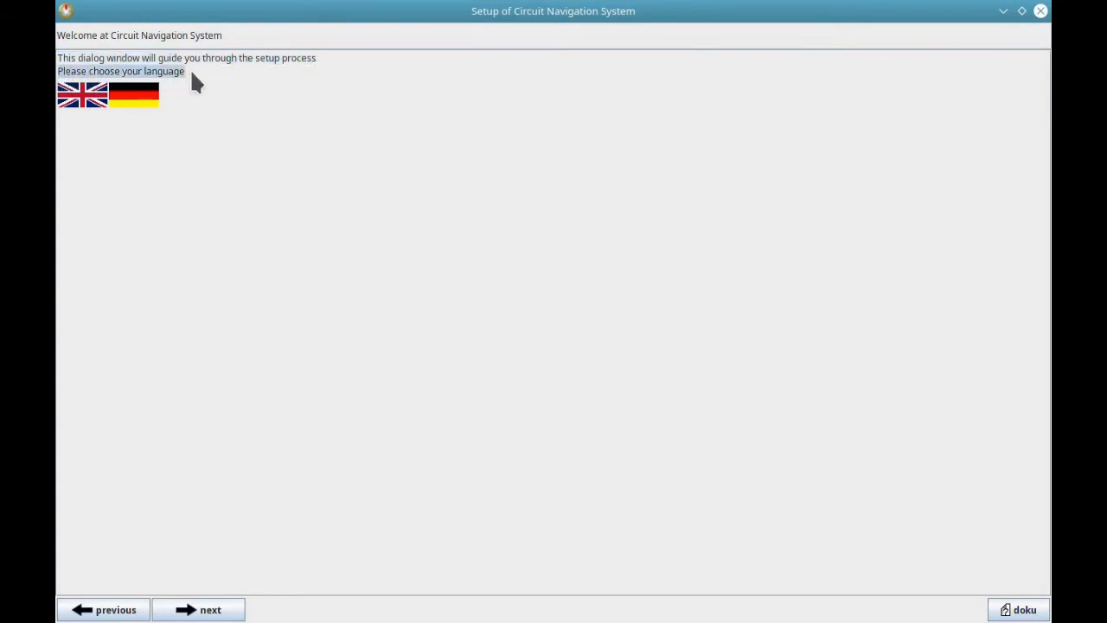
{"action": "left_click", "coordinate": [145, 99]}
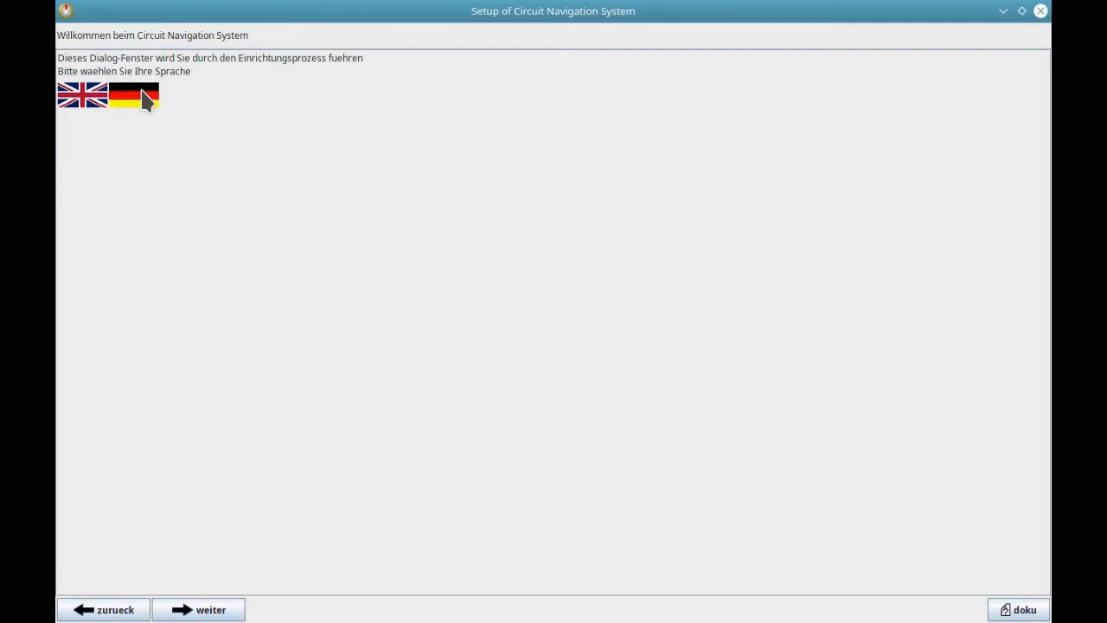
{"action": "left_click", "coordinate": [93, 105]}
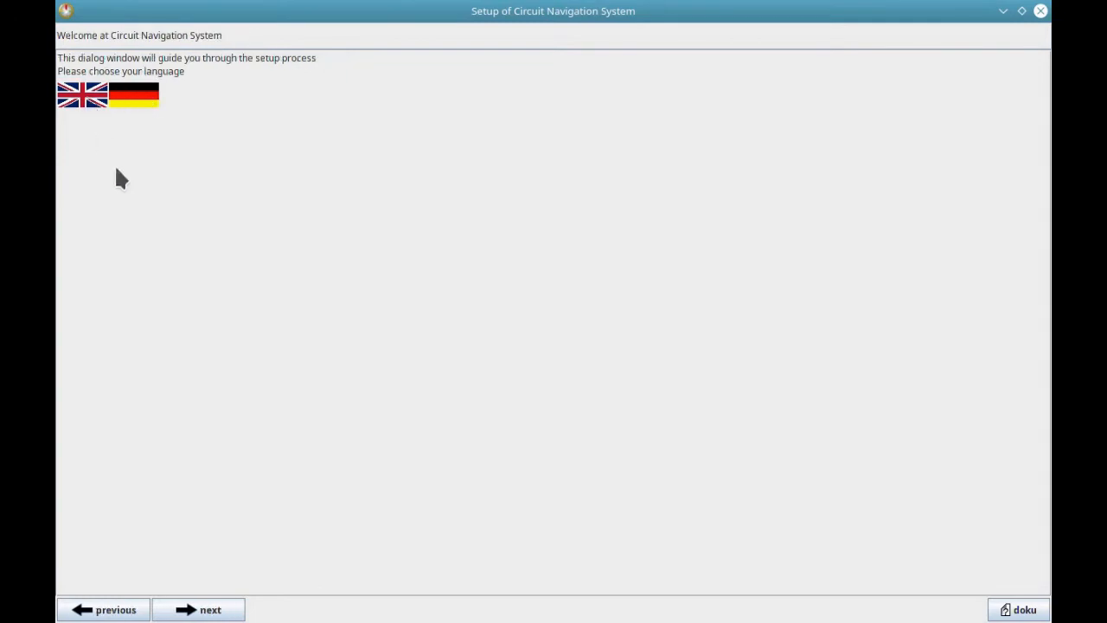
{"action": "left_click", "coordinate": [212, 611]}
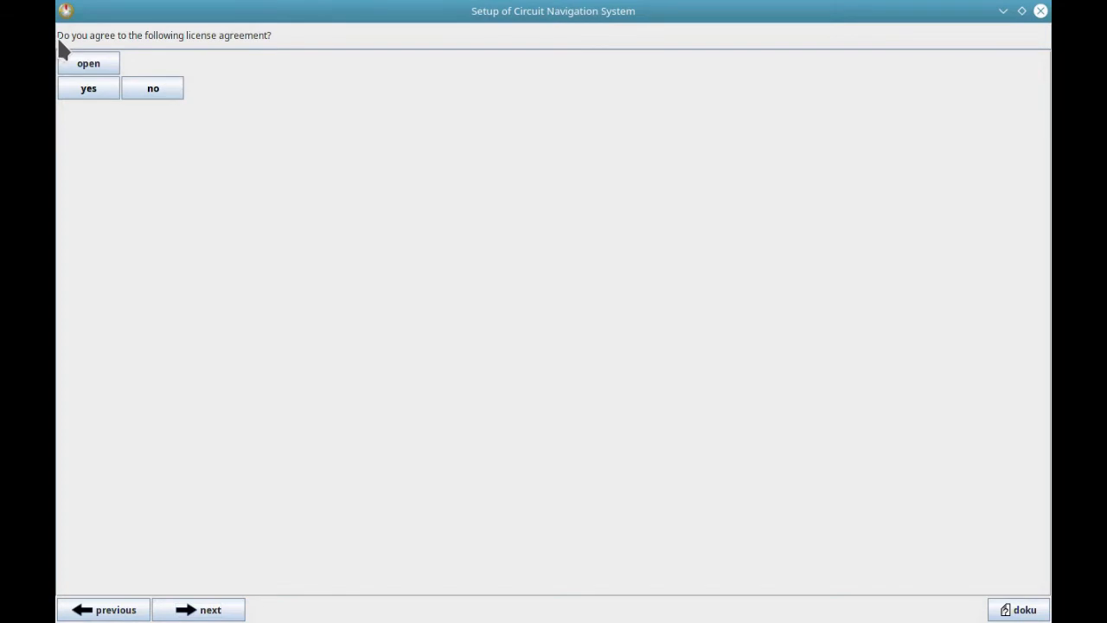
Agree to the license agreement and continue to the information about external programs
{"action": "left_click_drag", "start_coordinate": [57, 35], "coordinate": [295, 41]}
{"action": "left_click", "coordinate": [89, 85]}
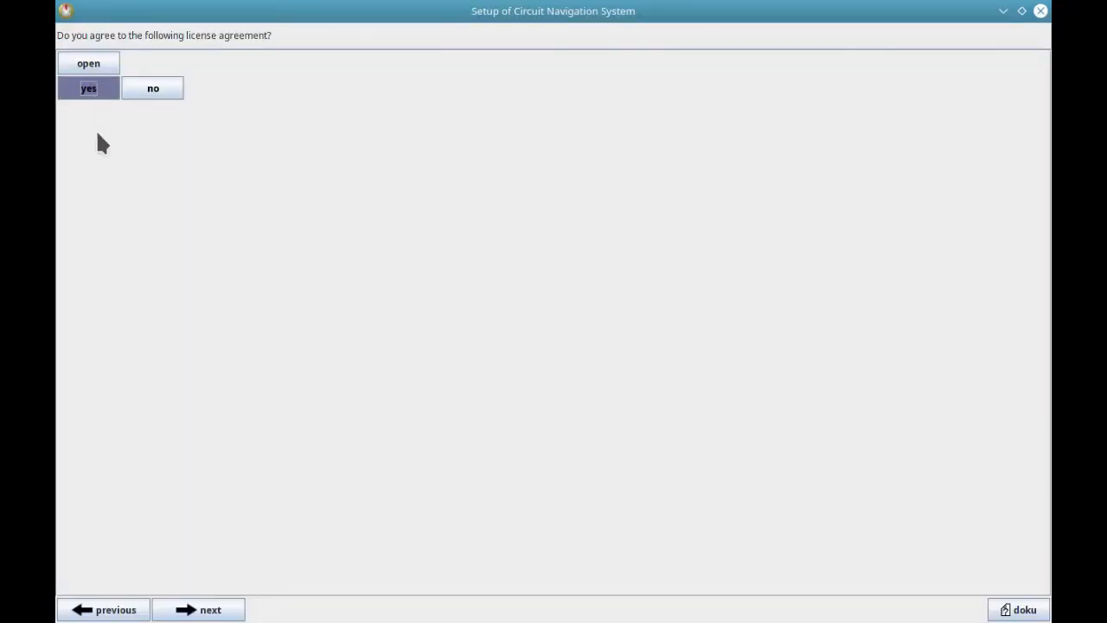
{"action": "left_click", "coordinate": [210, 610]}
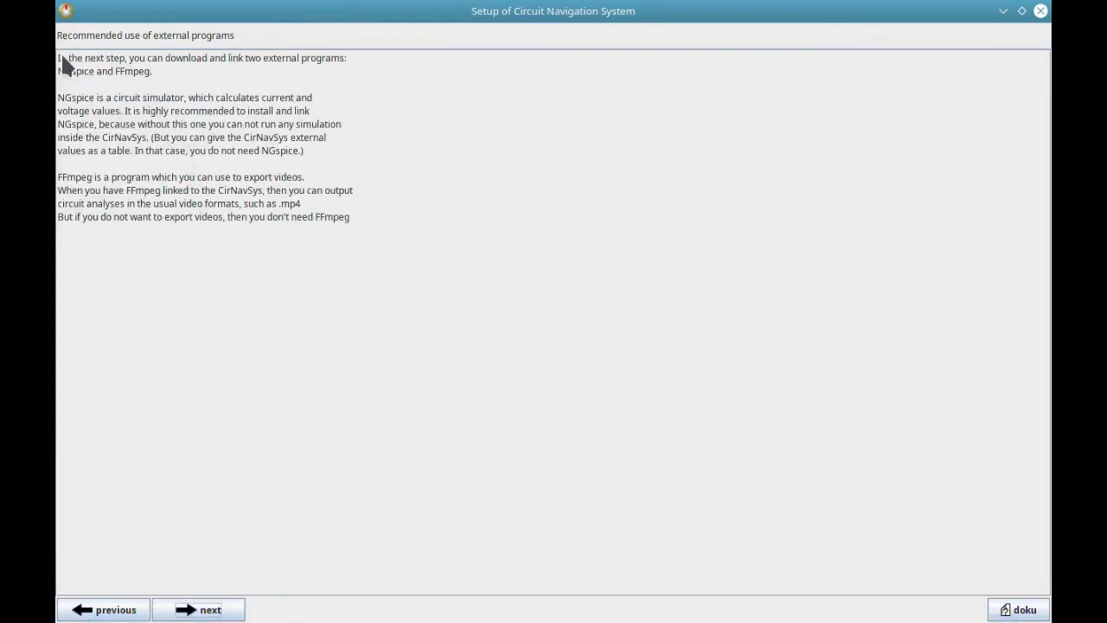
Proceed past the external programs information and link NGspice to ngspice_con.exe in the NGspice/bin folder, saving the path
{"action": "left_click_drag", "start_coordinate": [59, 53], "coordinate": [334, 60]}
{"action": "left_click_drag", "start_coordinate": [333, 60], "coordinate": [272, 72]}
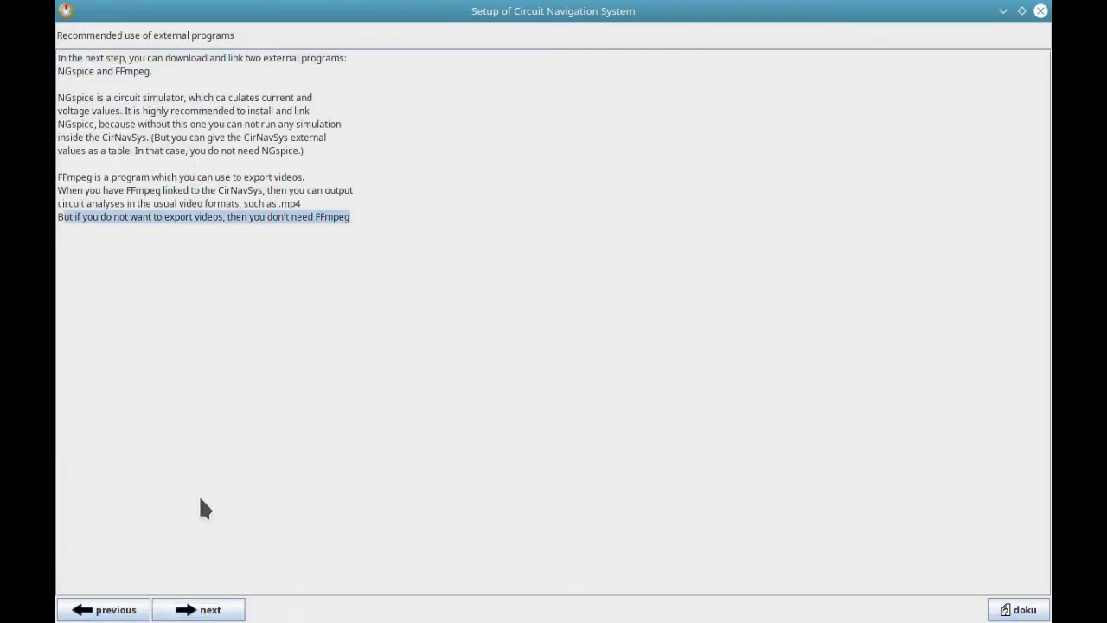
{"action": "left_click", "coordinate": [196, 609]}
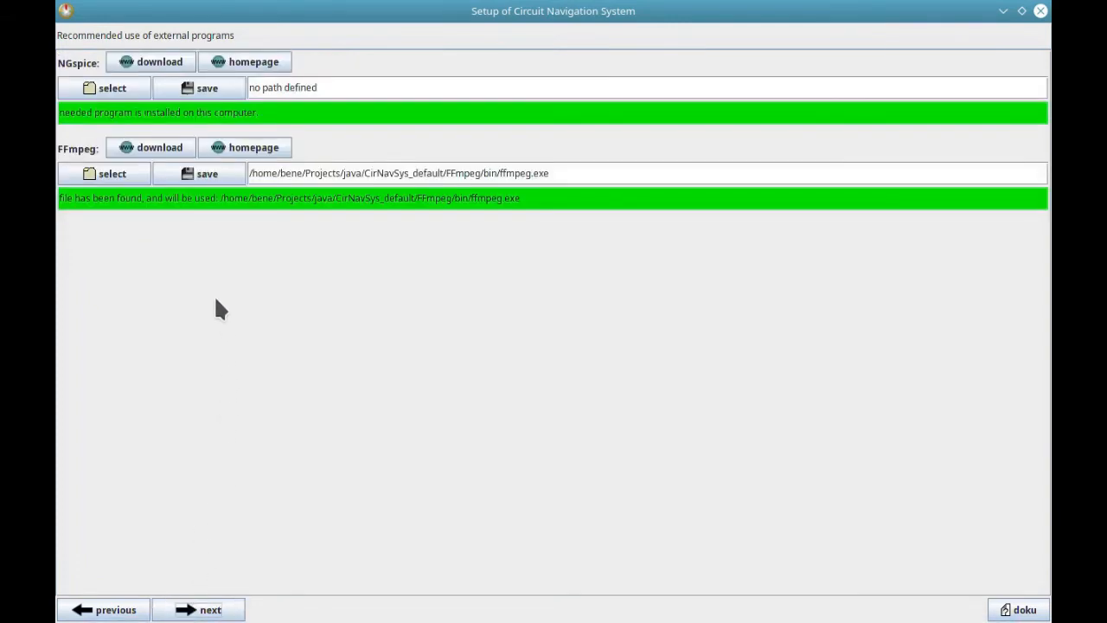
{"action": "left_click", "coordinate": [113, 94]}
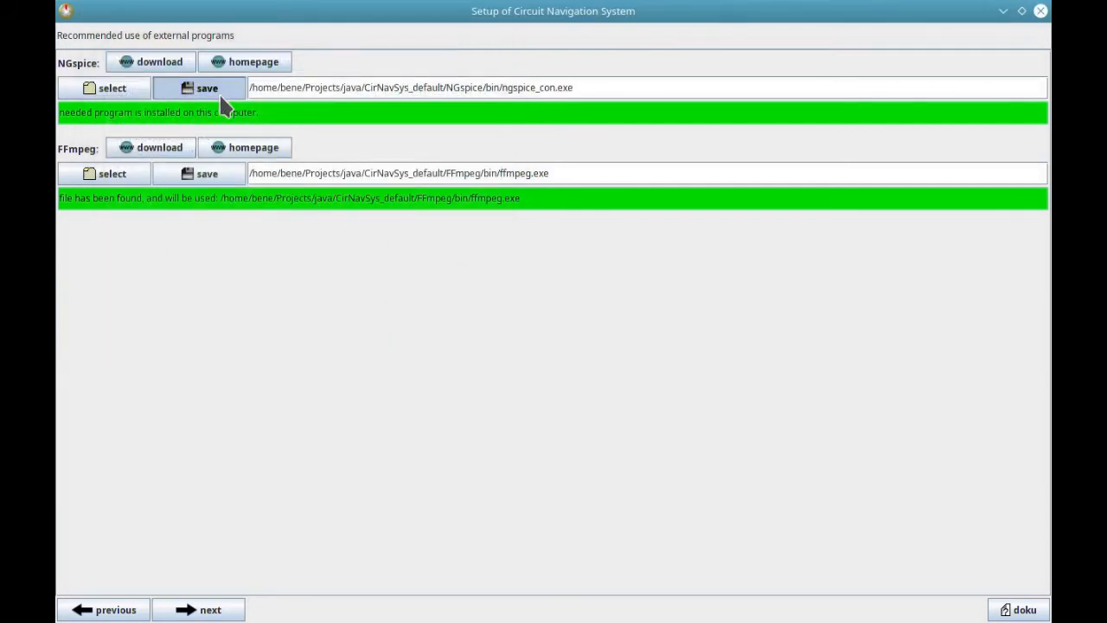
{"action": "left_click", "coordinate": [218, 93]}
{"action": "left_click", "coordinate": [288, 220]}
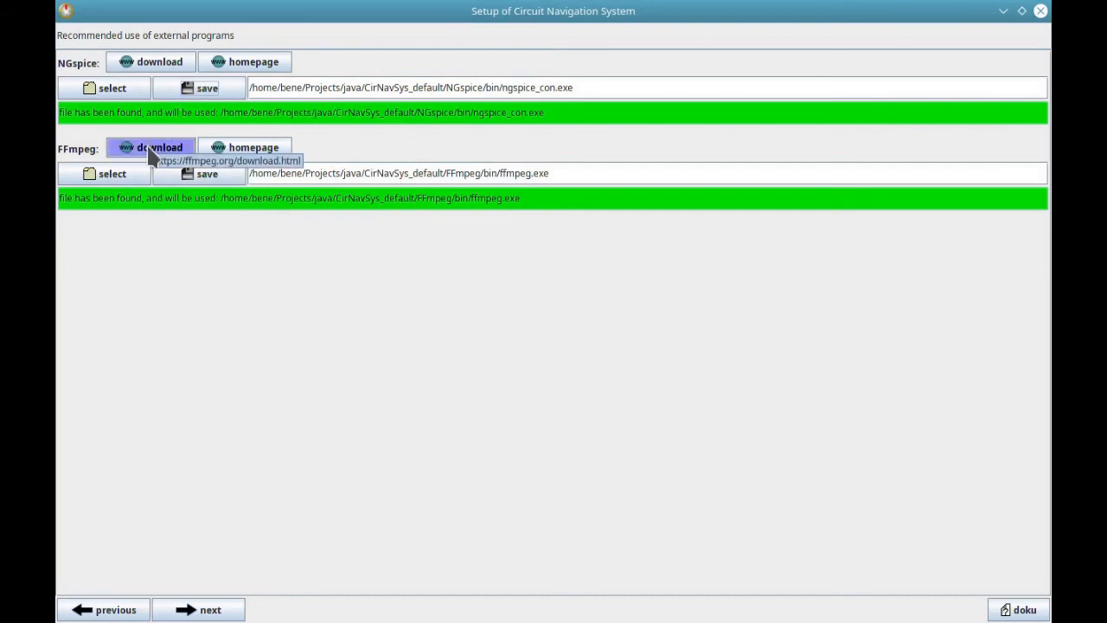
Link FFmpeg to ffmpeg.exe in its bin folder, save the path and continue to the KiCad installation page
{"action": "left_click", "coordinate": [131, 172]}
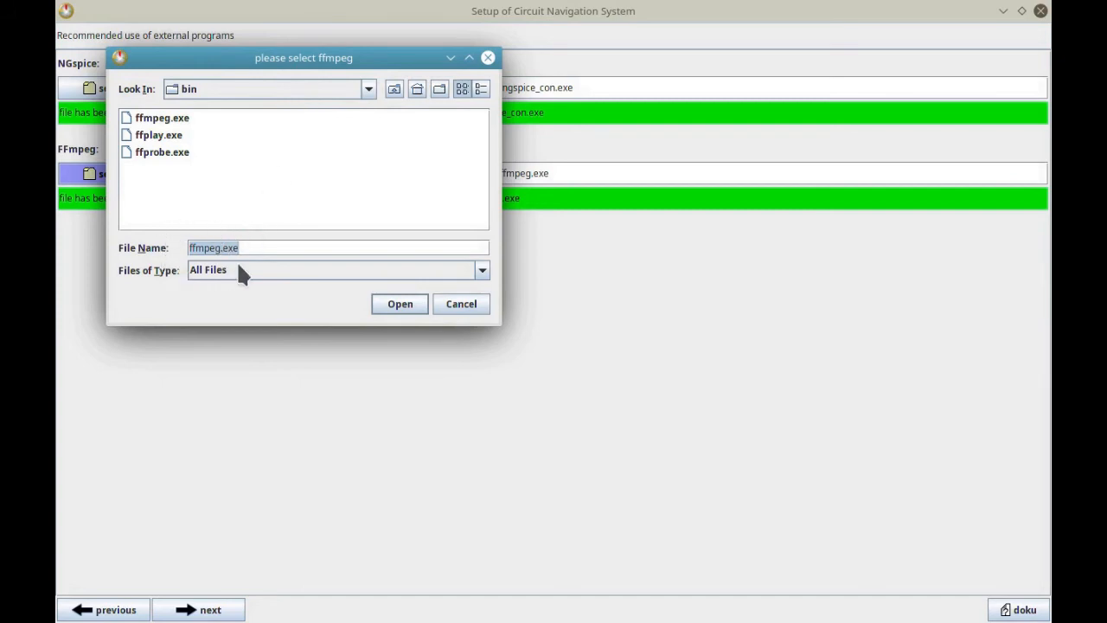
{"action": "left_click", "coordinate": [398, 305]}
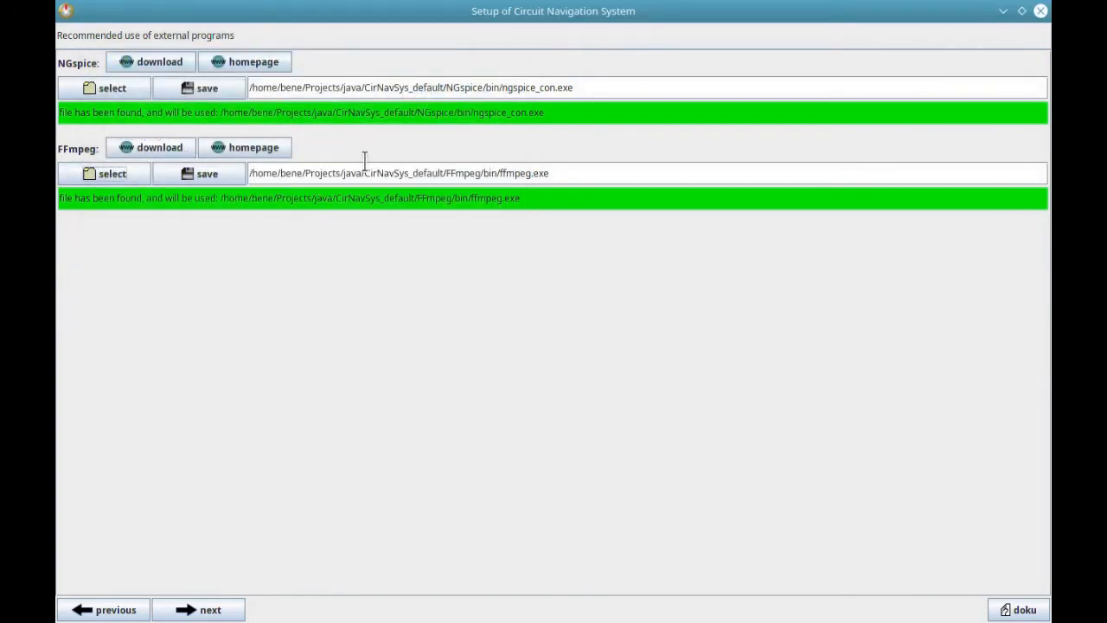
{"action": "left_click", "coordinate": [212, 177]}
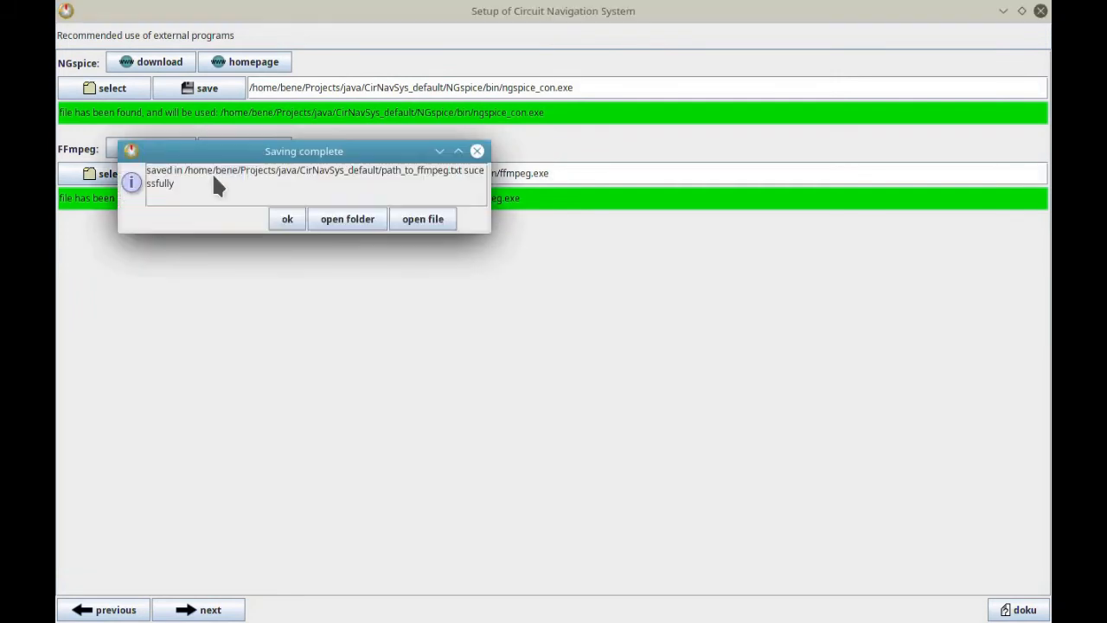
{"action": "left_click", "coordinate": [288, 222]}
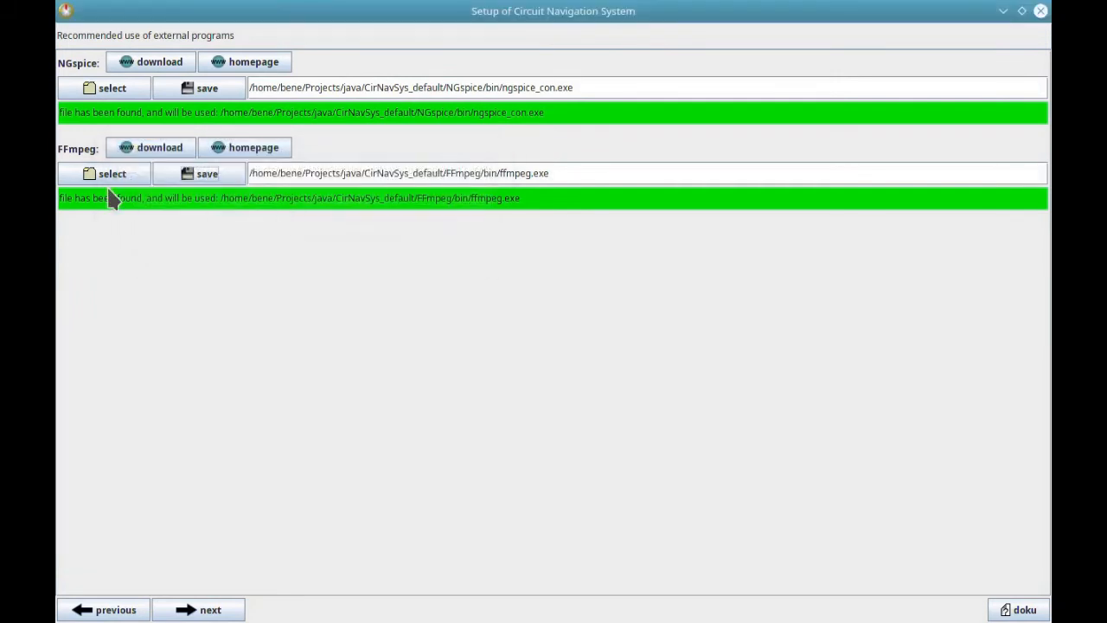
{"action": "left_click_drag", "start_coordinate": [67, 204], "coordinate": [110, 199]}
{"action": "left_click_drag", "start_coordinate": [203, 213], "coordinate": [488, 212]}
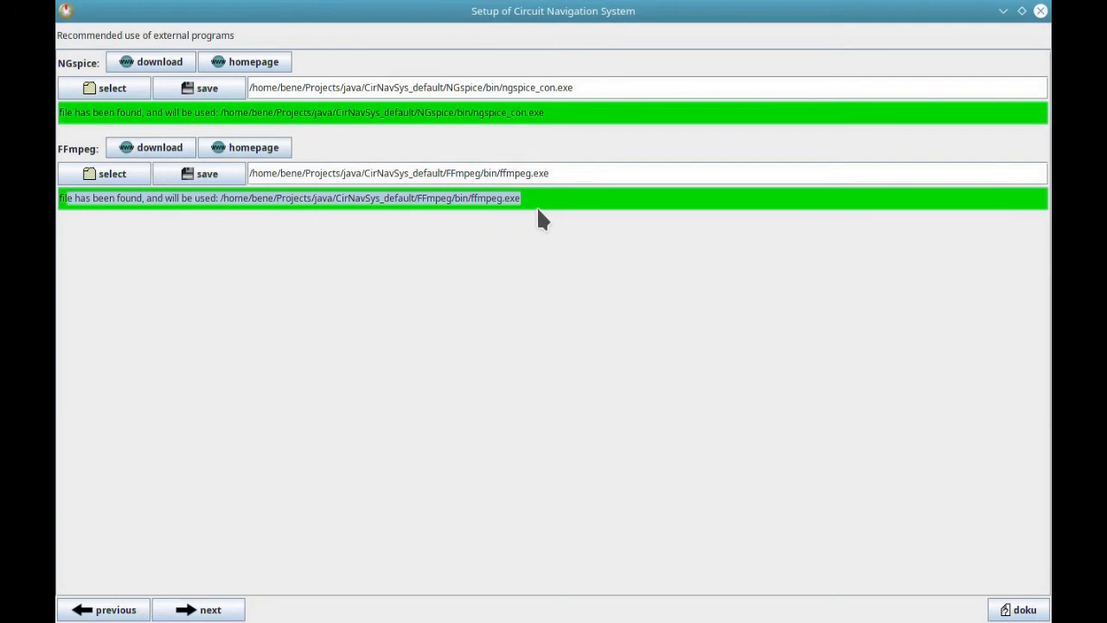
{"action": "left_click", "coordinate": [317, 219]}
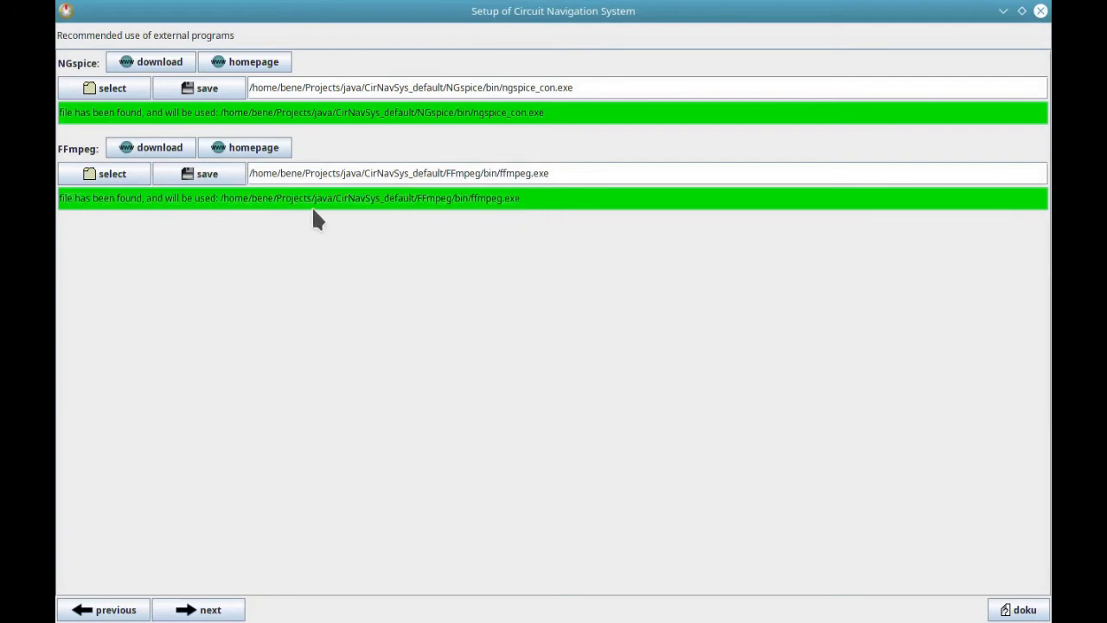
{"action": "left_click", "coordinate": [183, 610]}
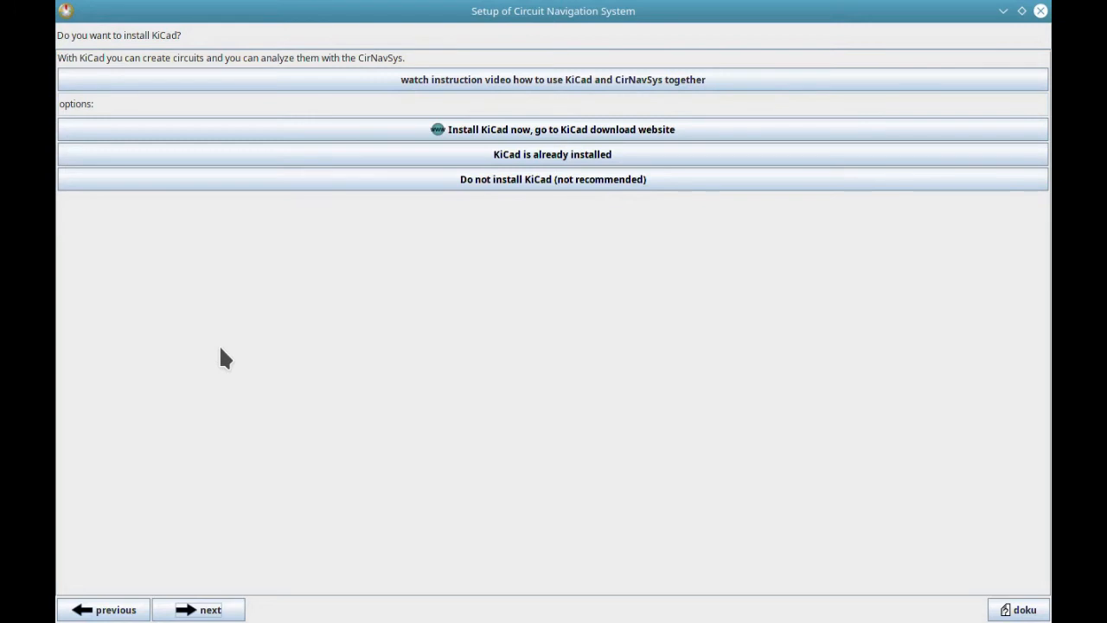
Choose to install KiCad now from its download website and continue the setup
{"action": "left_click_drag", "start_coordinate": [60, 34], "coordinate": [186, 41]}
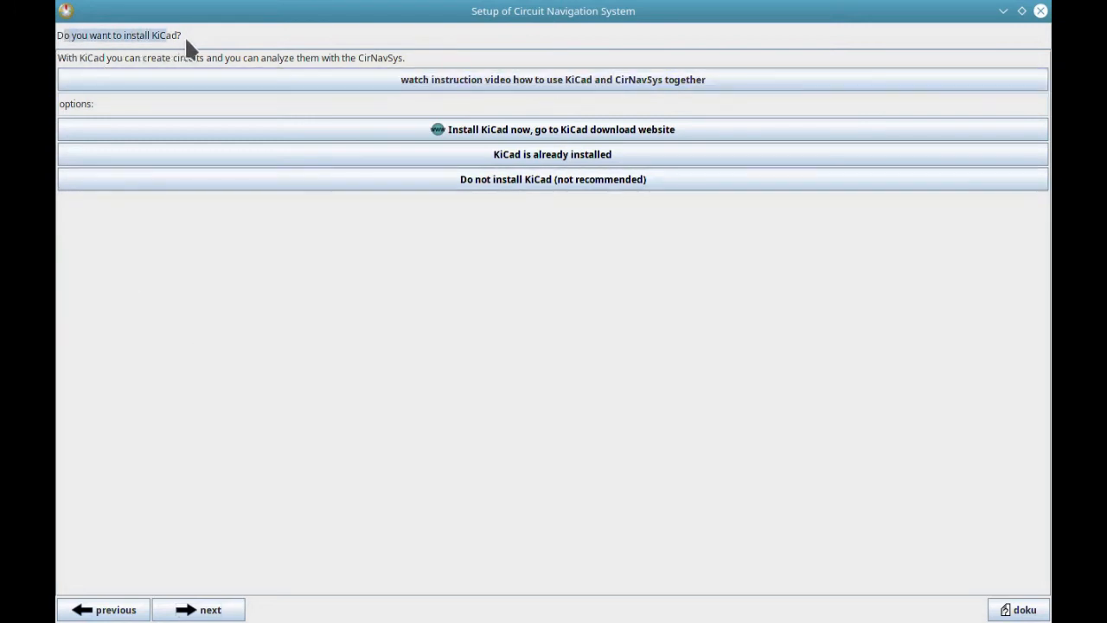
{"action": "left_click_drag", "start_coordinate": [59, 68], "coordinate": [67, 68]}
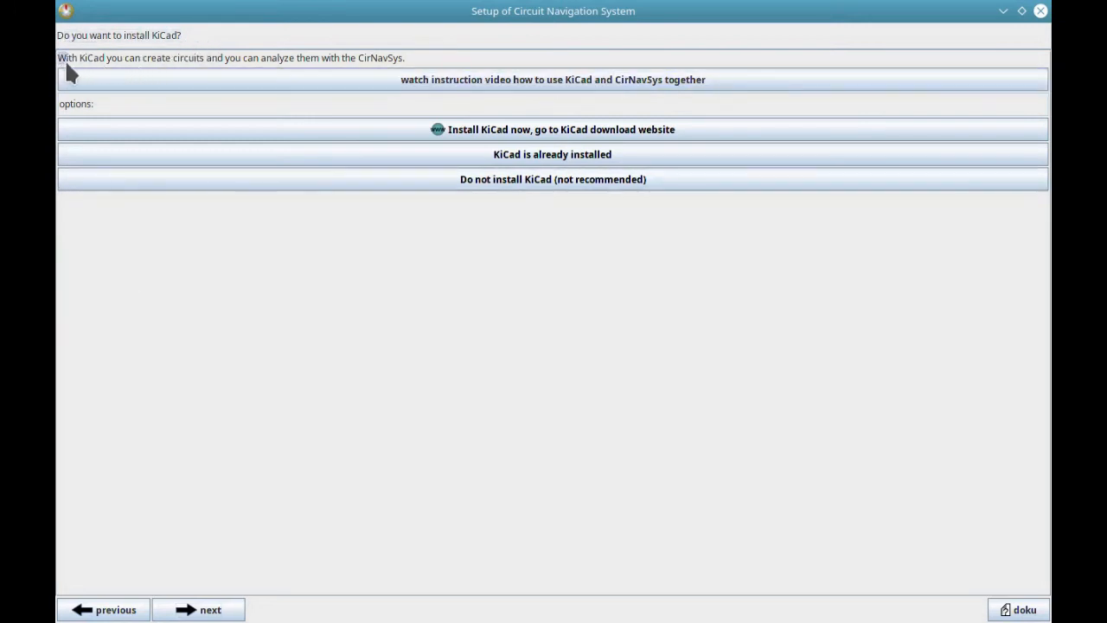
{"action": "left_click_drag", "start_coordinate": [284, 60], "coordinate": [415, 61]}
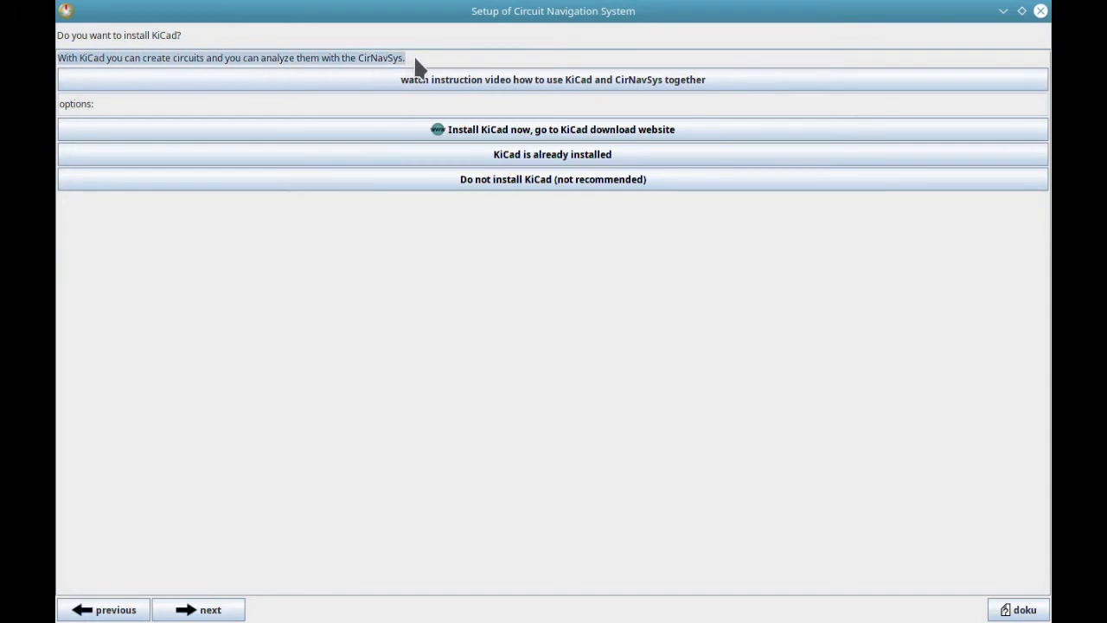
{"action": "left_click", "coordinate": [415, 60]}
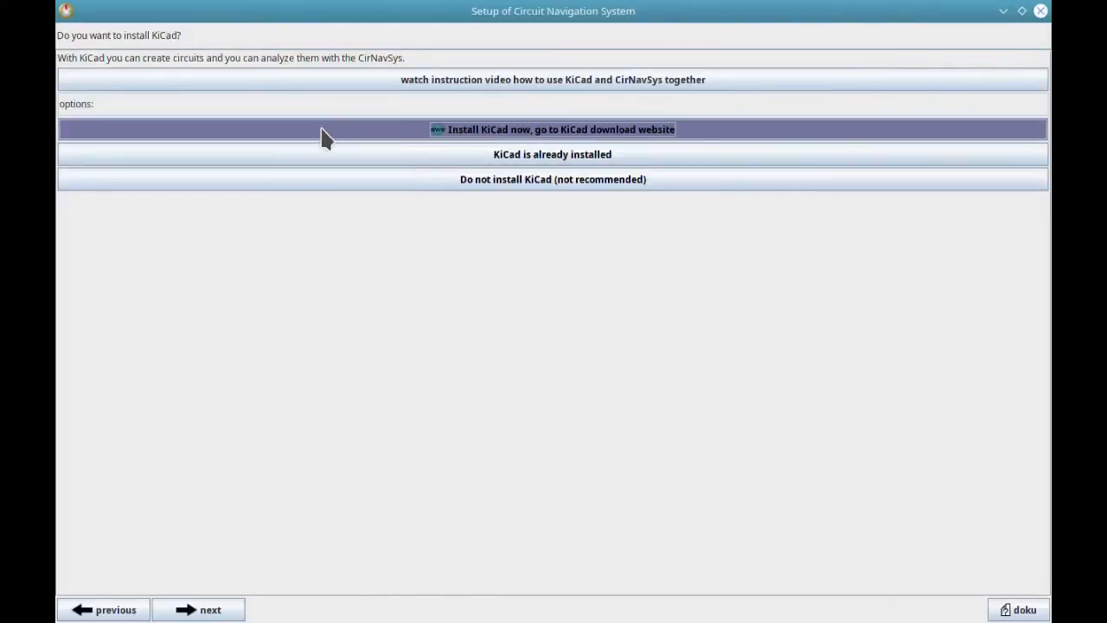
{"action": "left_click", "coordinate": [322, 138]}
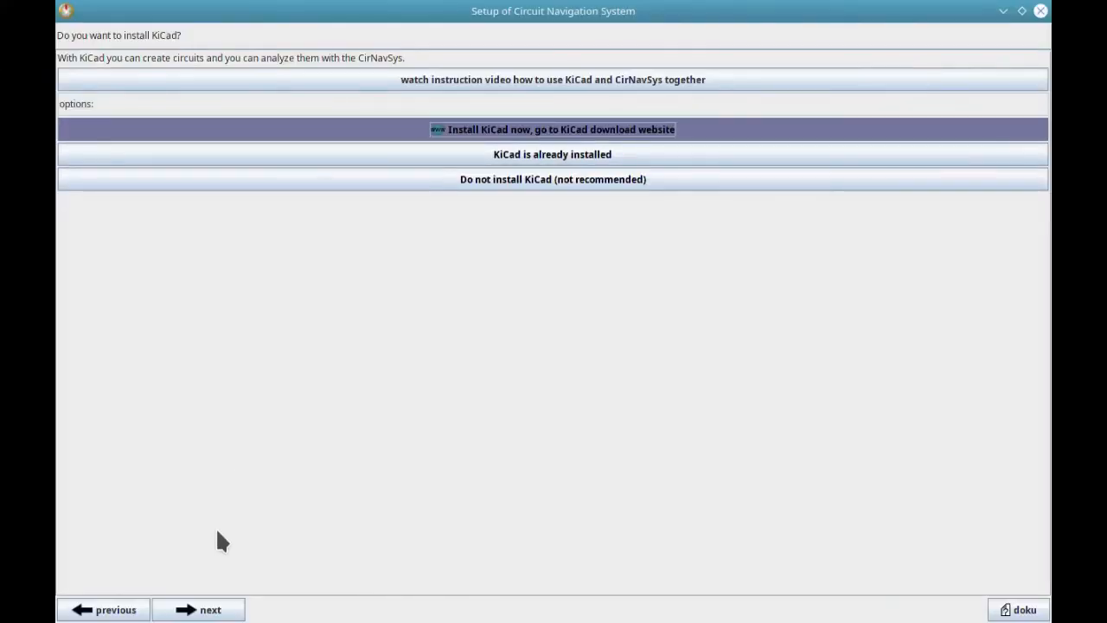
{"action": "left_click", "coordinate": [181, 609]}
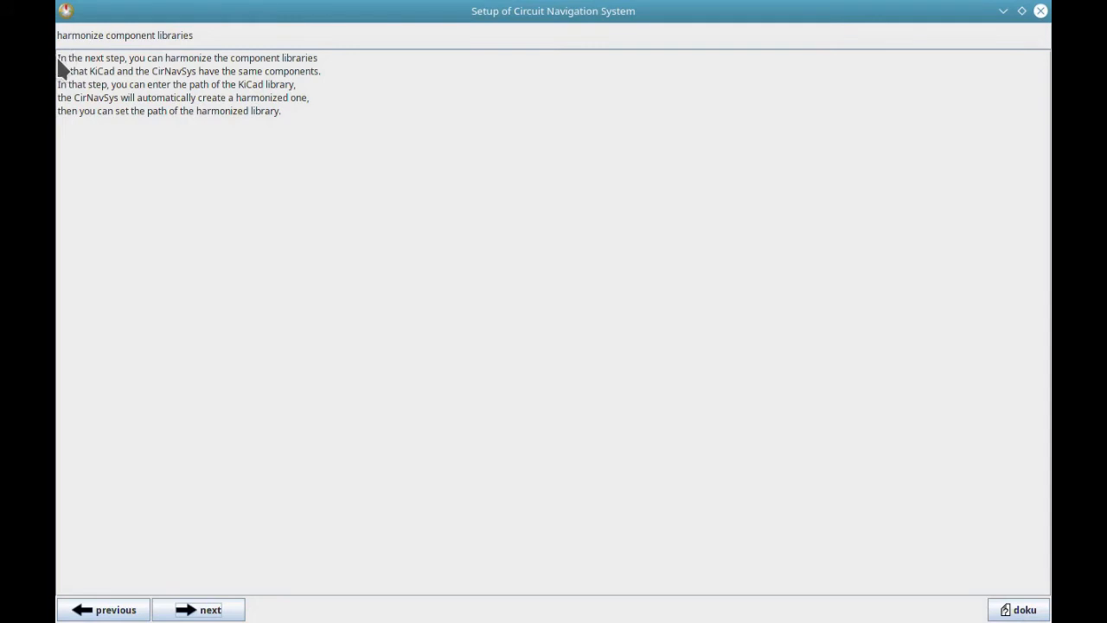
Read the explanation about harmonizing component libraries and continue to the instructions for copying the KiCad library path
{"action": "left_click_drag", "start_coordinate": [58, 57], "coordinate": [329, 99]}
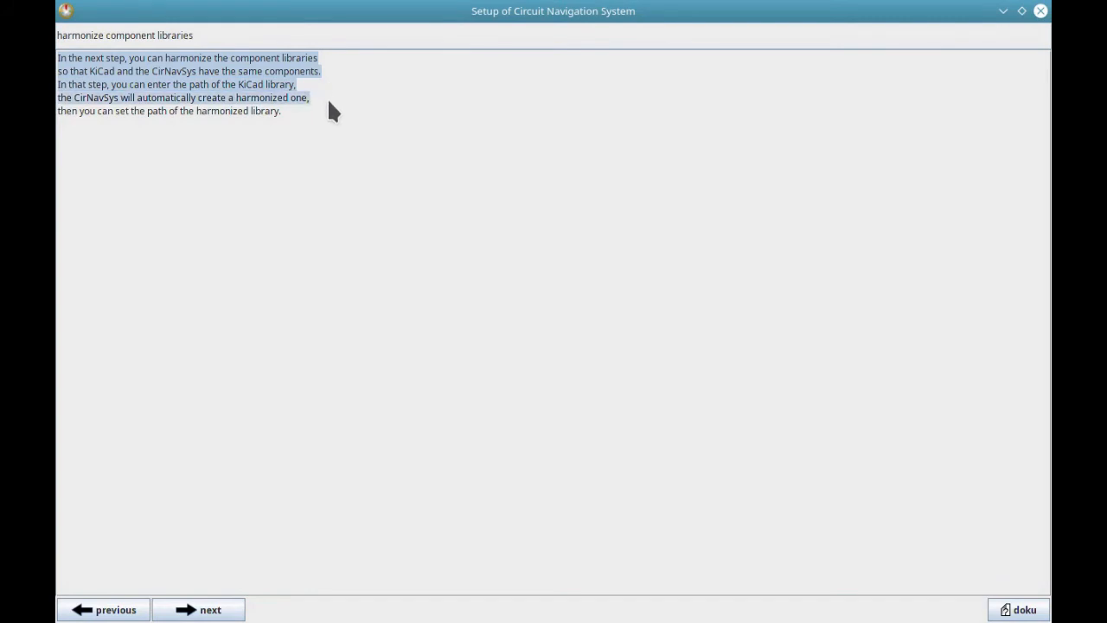
{"action": "left_click_drag", "start_coordinate": [329, 105], "coordinate": [329, 110]}
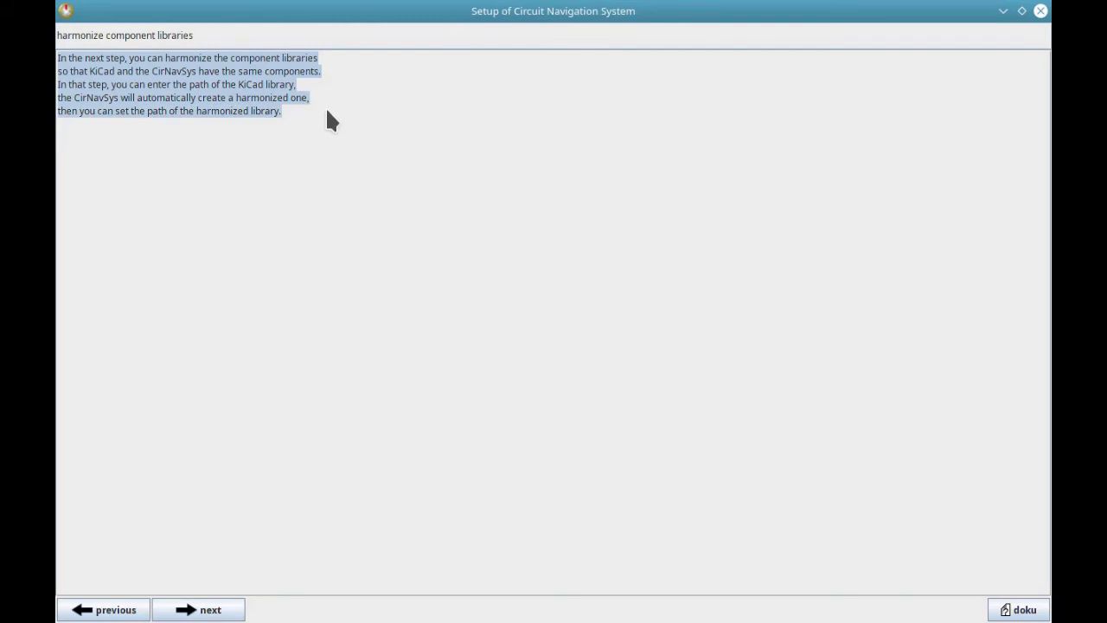
{"action": "left_click", "coordinate": [204, 611]}
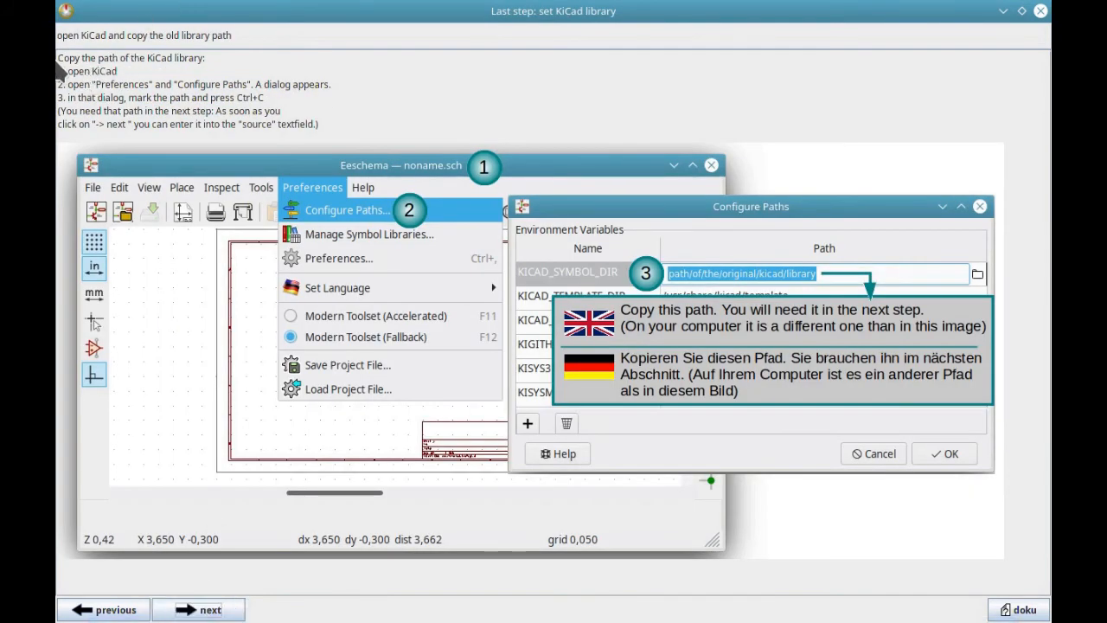
Follow the instructions and copy the KICAD_SYMBOL_DIR path /usr/share/kicad/library from KiCad's path configuration
{"action": "left_click_drag", "start_coordinate": [60, 62], "coordinate": [211, 61]}
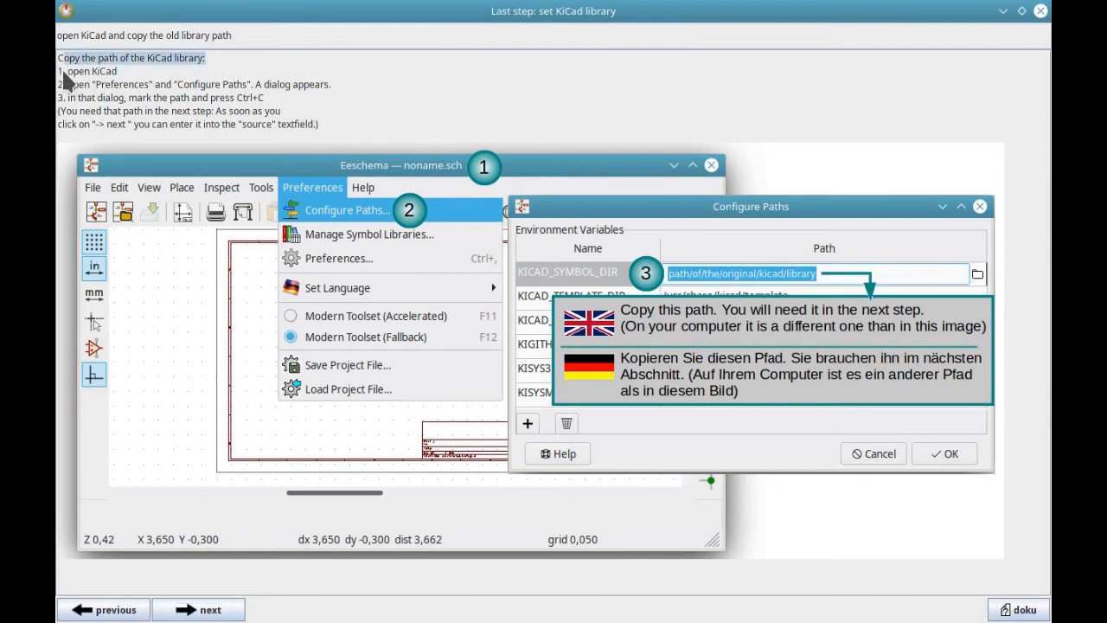
{"action": "left_click_drag", "start_coordinate": [63, 72], "coordinate": [232, 87]}
{"action": "left_click_drag", "start_coordinate": [328, 85], "coordinate": [348, 87]}
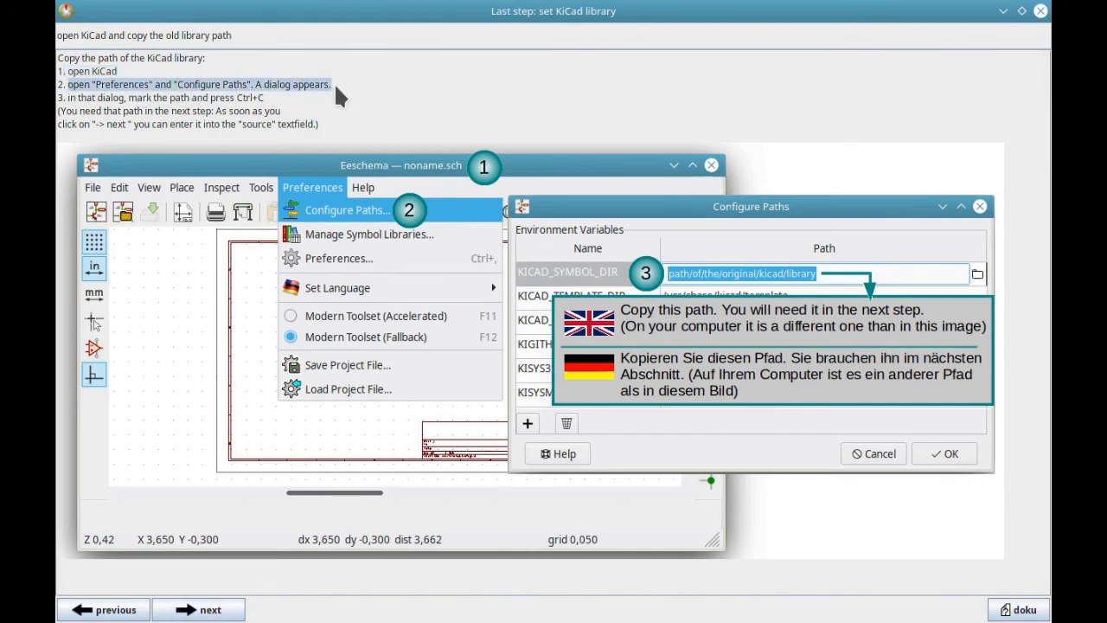
{"action": "left_click", "coordinate": [66, 99]}
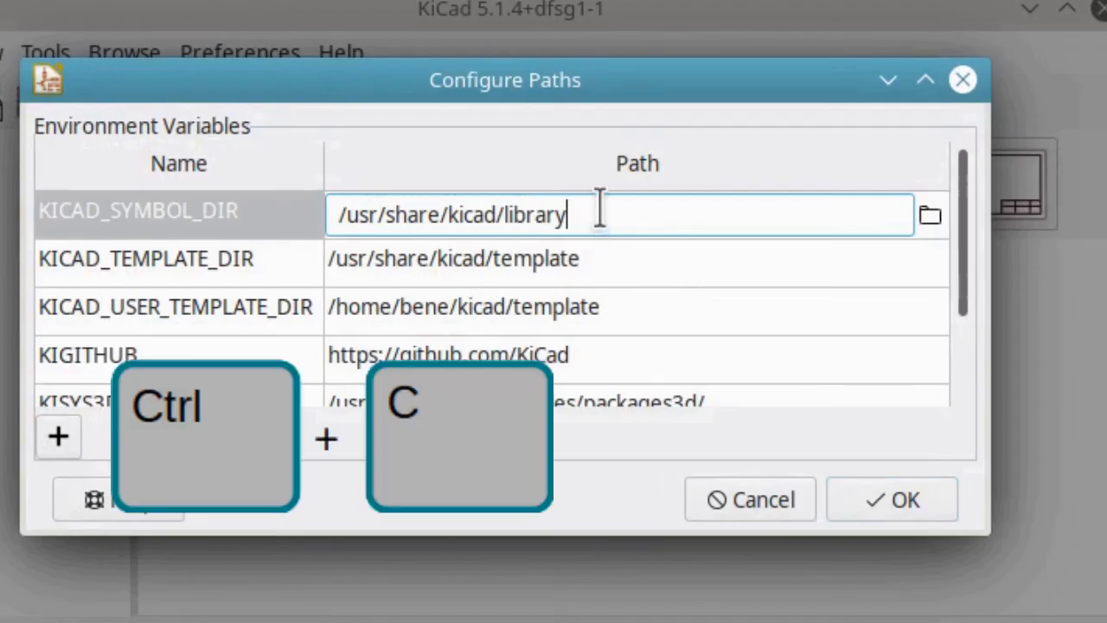
{"action": "left_click_drag", "start_coordinate": [600, 212], "coordinate": [294, 212]}
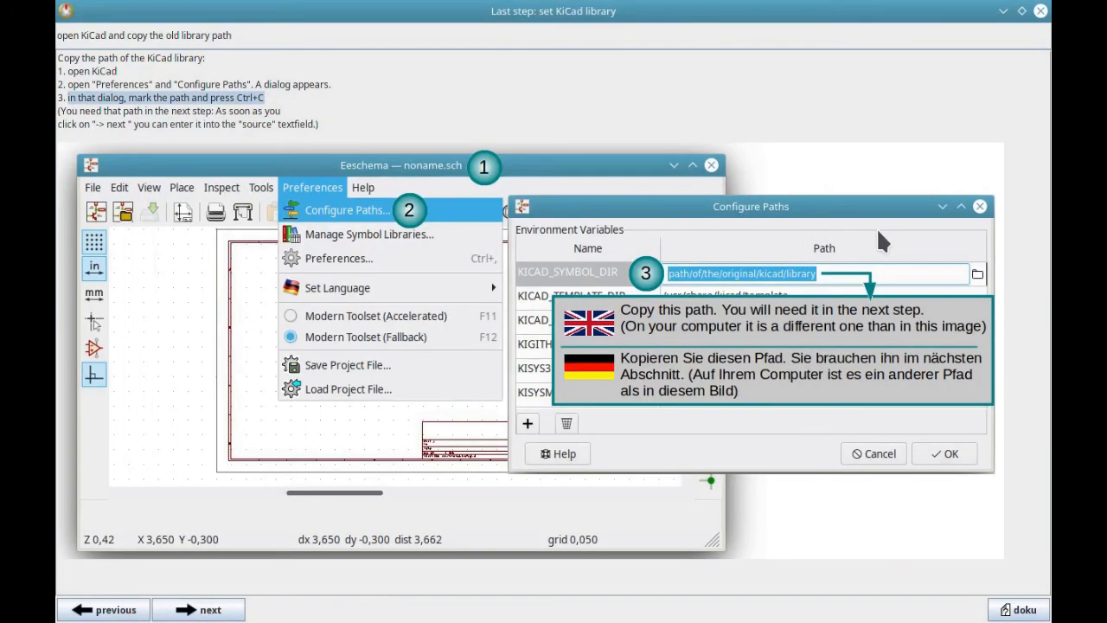
Continue to the library harmonisation page and set the source to the pasted KiCad library path ending in version0_3_42_date2020_10_23
{"action": "left_click", "coordinate": [173, 610]}
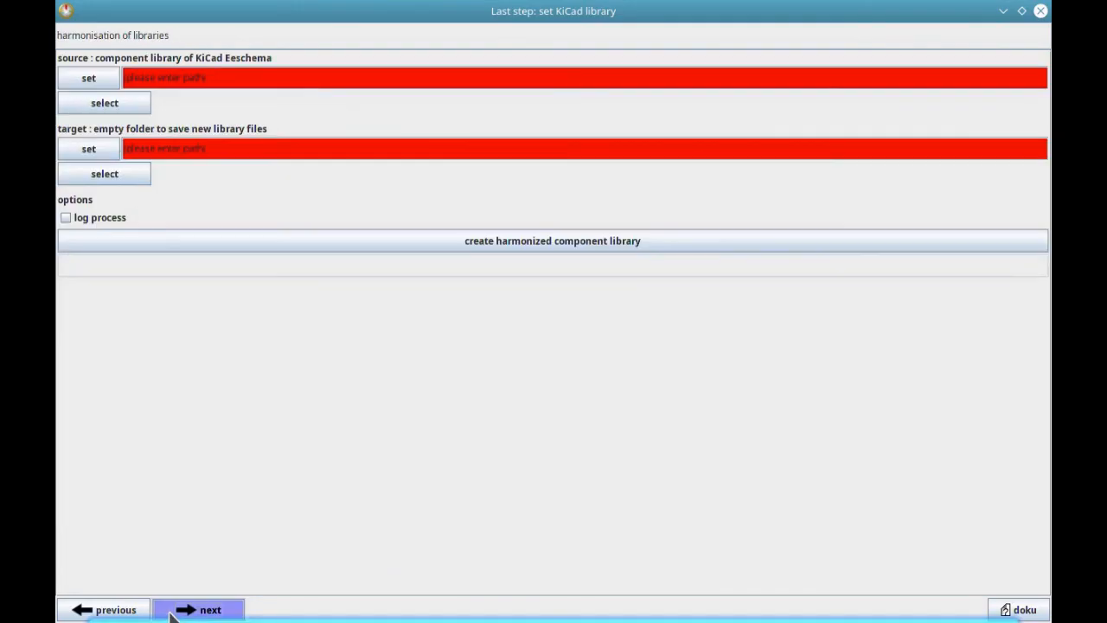
{"action": "left_click_drag", "start_coordinate": [247, 78], "coordinate": [130, 79]}
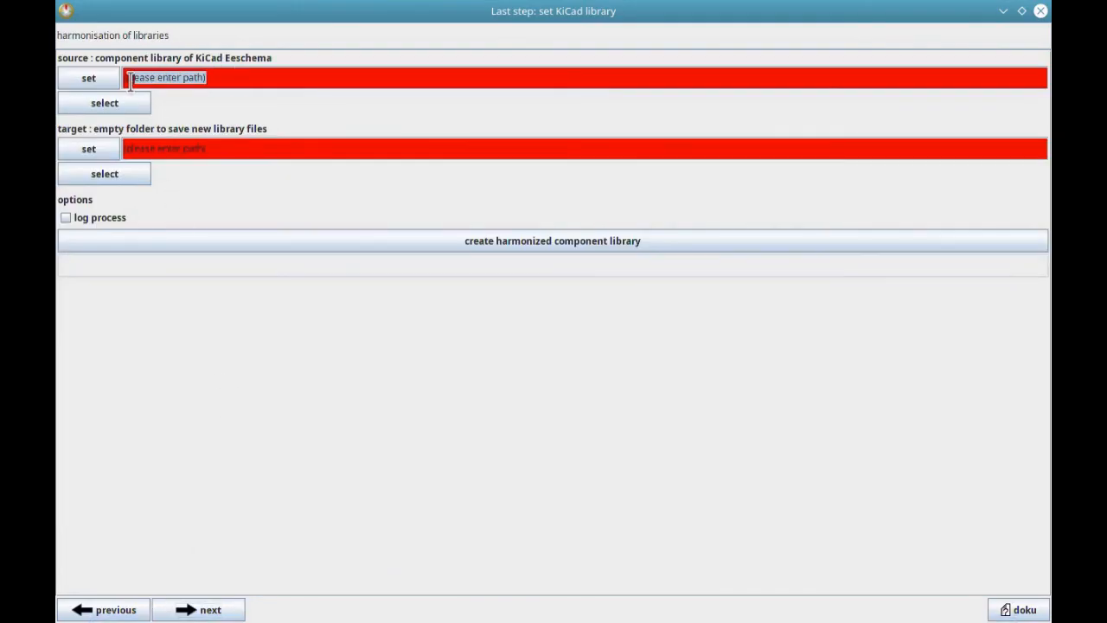
{"action": "type", "text": "/home/bane/Circuits/kicad_harmonized_libraries/version0_3_42_date2020_10_23"}
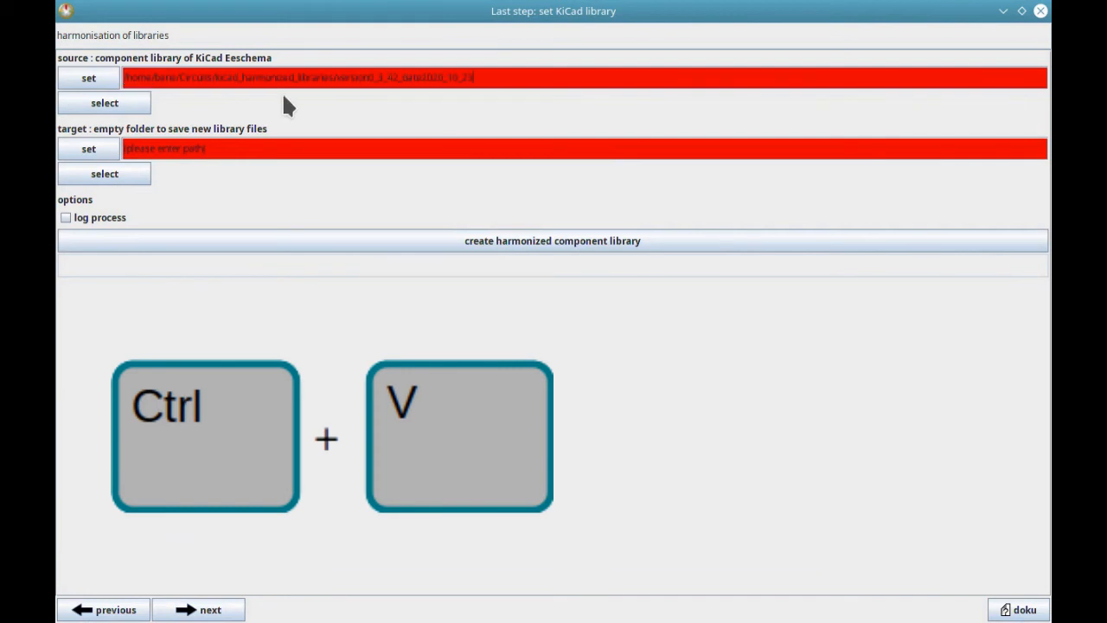
{"action": "left_click", "coordinate": [91, 84]}
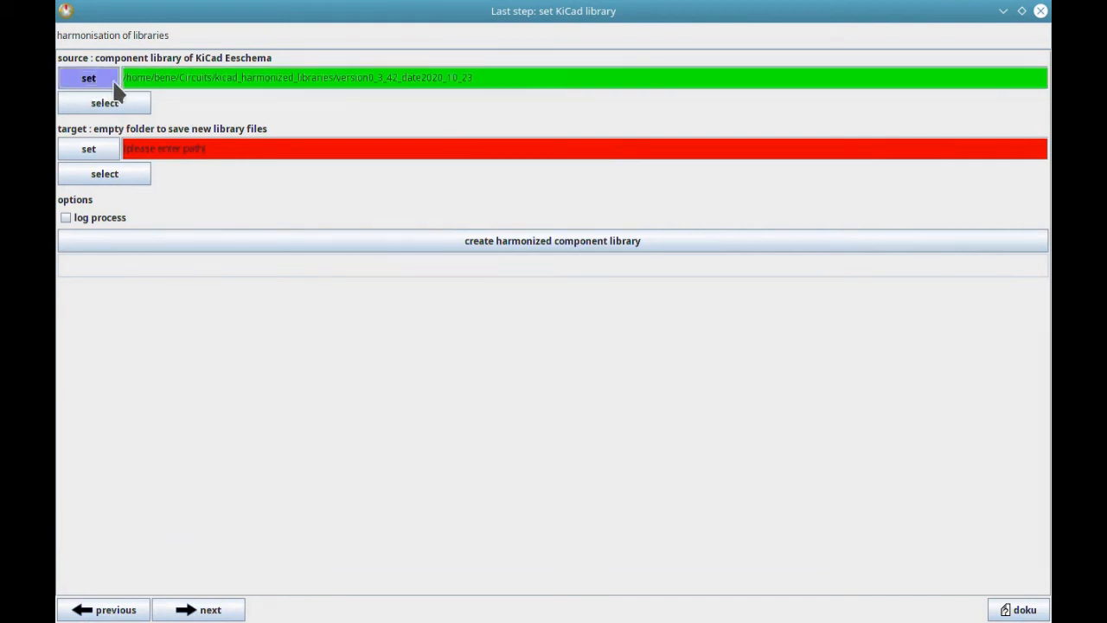
Create the folder version_0_3_47_date2020_11_24 inside kicad_harmonized_libraries as the target for the new library files
{"action": "left_click", "coordinate": [109, 149]}
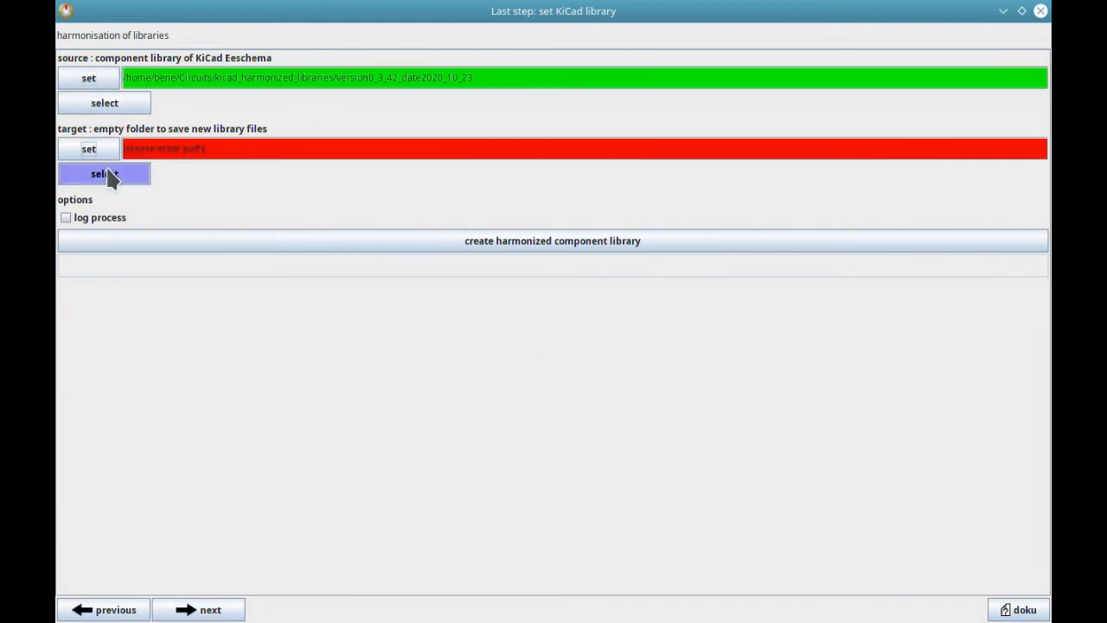
{"action": "left_click", "coordinate": [107, 174]}
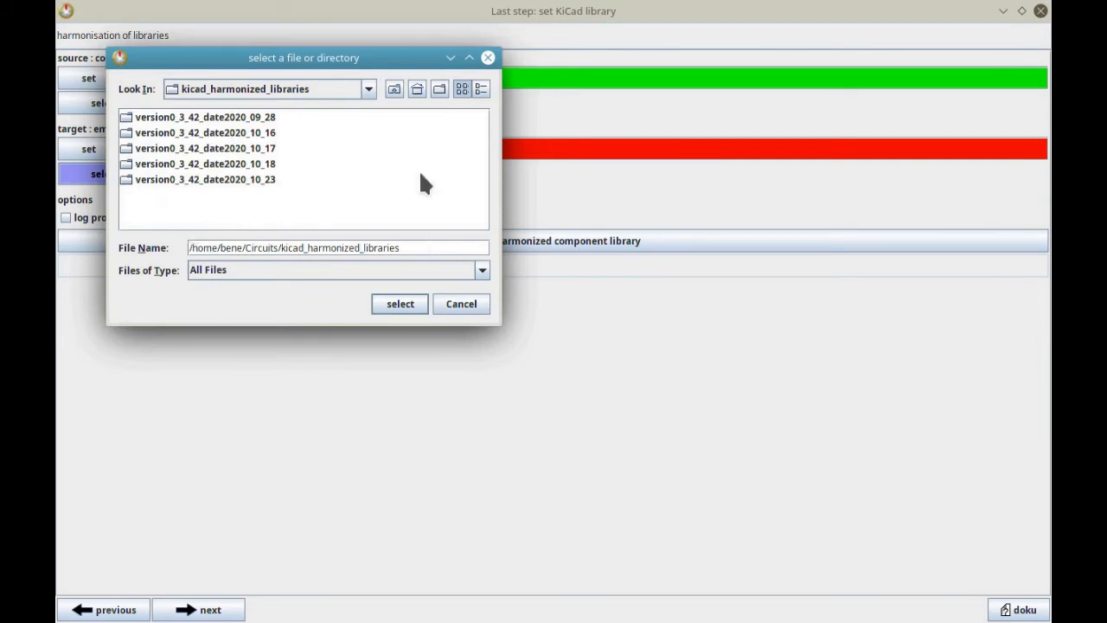
{"action": "left_click", "coordinate": [435, 89]}
{"action": "type", "text": "version_0_3_47_date2020_10_"}
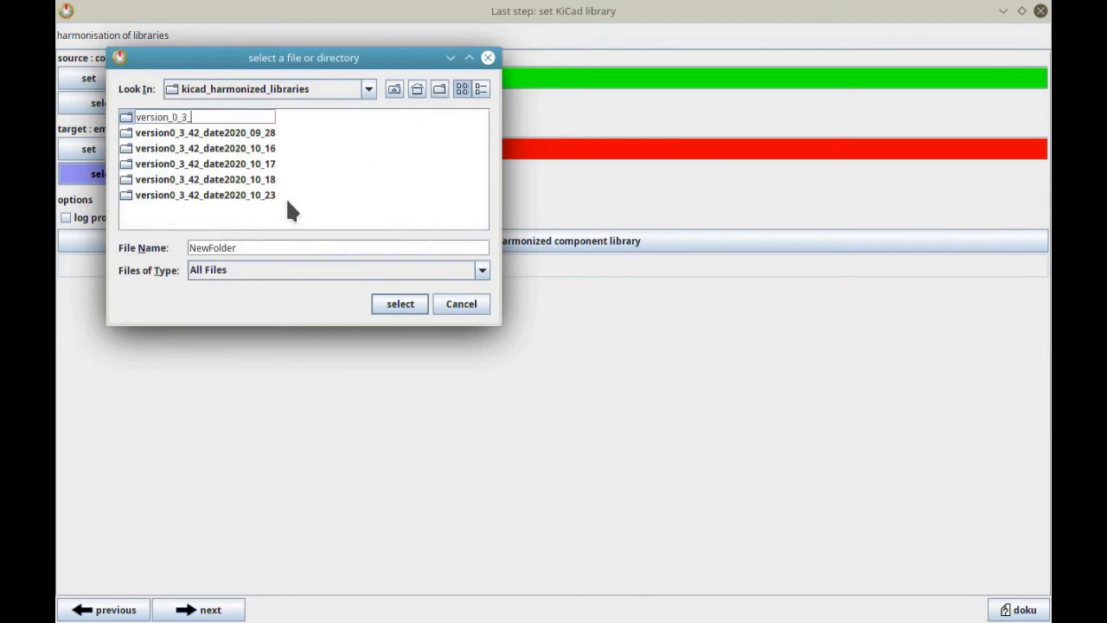
{"action": "type", "text": "24"}
{"action": "key", "text": "Return"}
Create the harmonized component library and inspect the generated files and full path of its output folder
{"action": "left_click", "coordinate": [437, 244]}
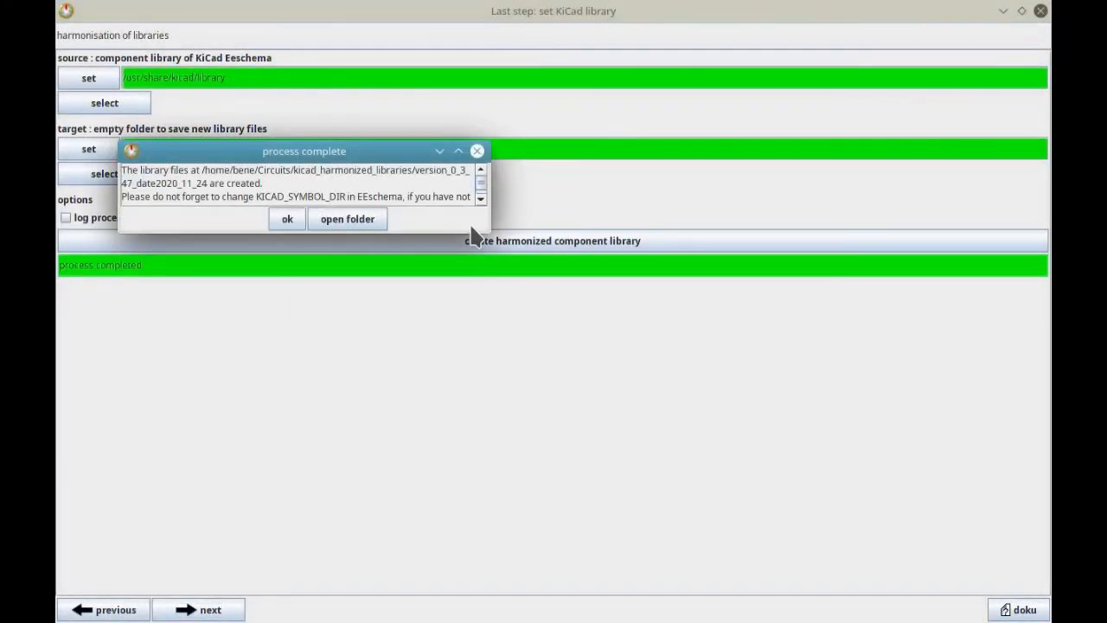
{"action": "left_click_drag", "start_coordinate": [482, 229], "coordinate": [658, 270]}
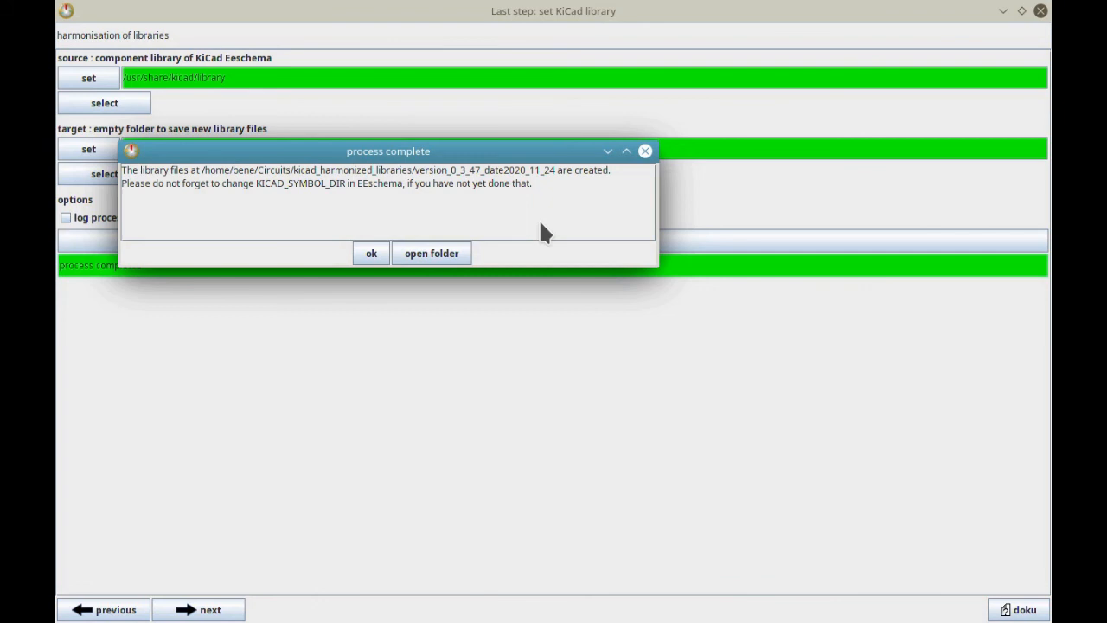
{"action": "left_click", "coordinate": [427, 256]}
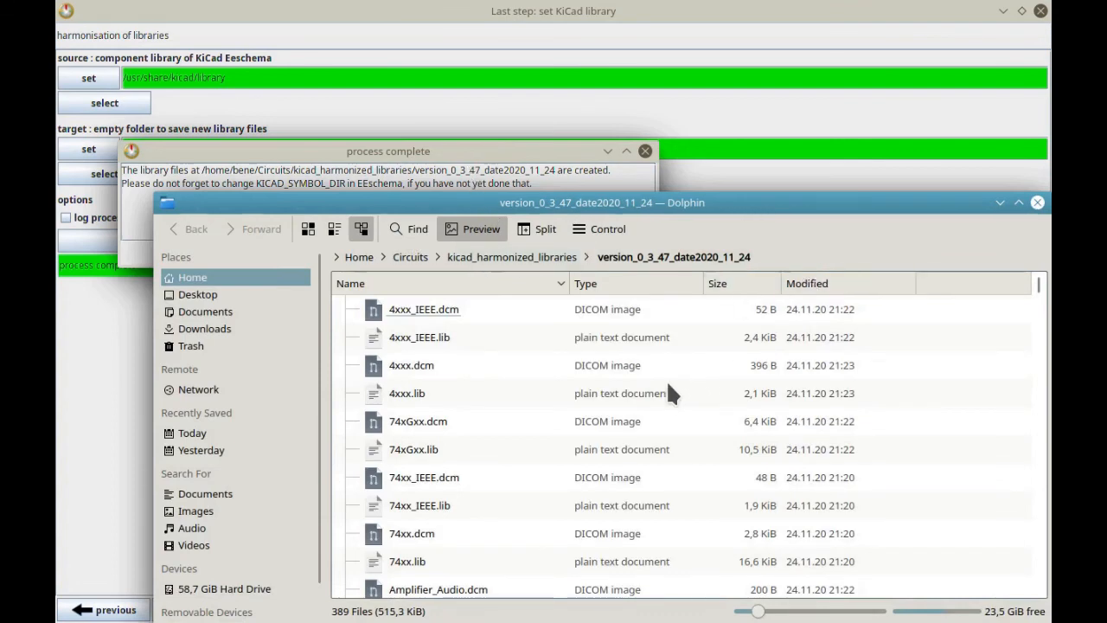
{"action": "scroll", "coordinate": [668, 381], "scroll_direction": "down", "scroll_amount": 10}
{"action": "scroll", "coordinate": [667, 350], "scroll_direction": "down", "scroll_amount": 12}
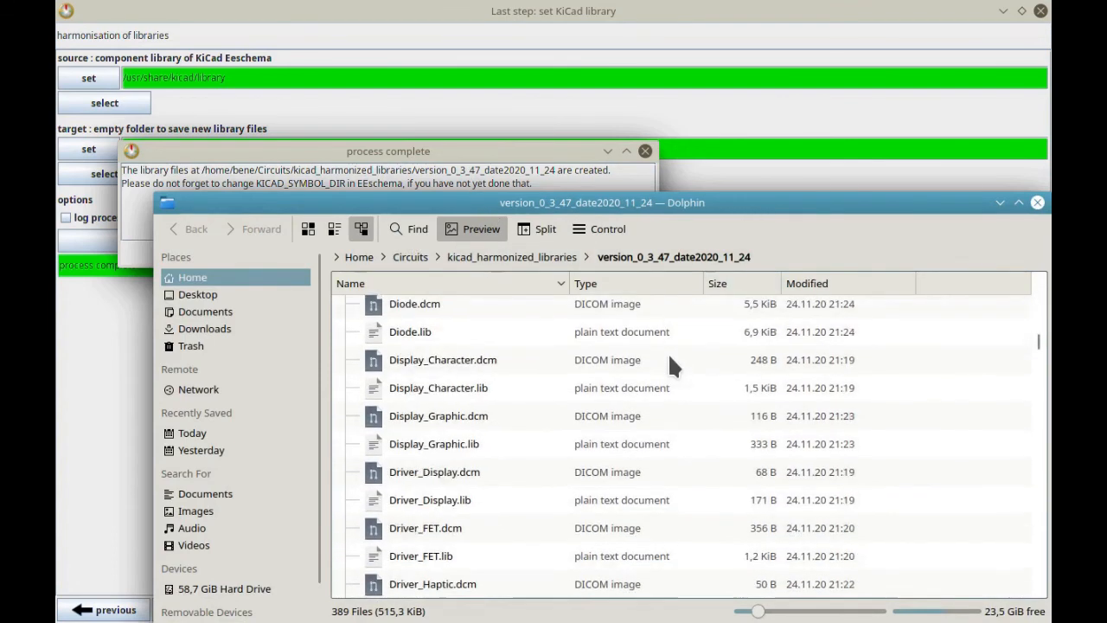
{"action": "scroll", "coordinate": [663, 336], "scroll_direction": "up", "scroll_amount": 7}
{"action": "scroll", "coordinate": [673, 345], "scroll_direction": "up", "scroll_amount": 5}
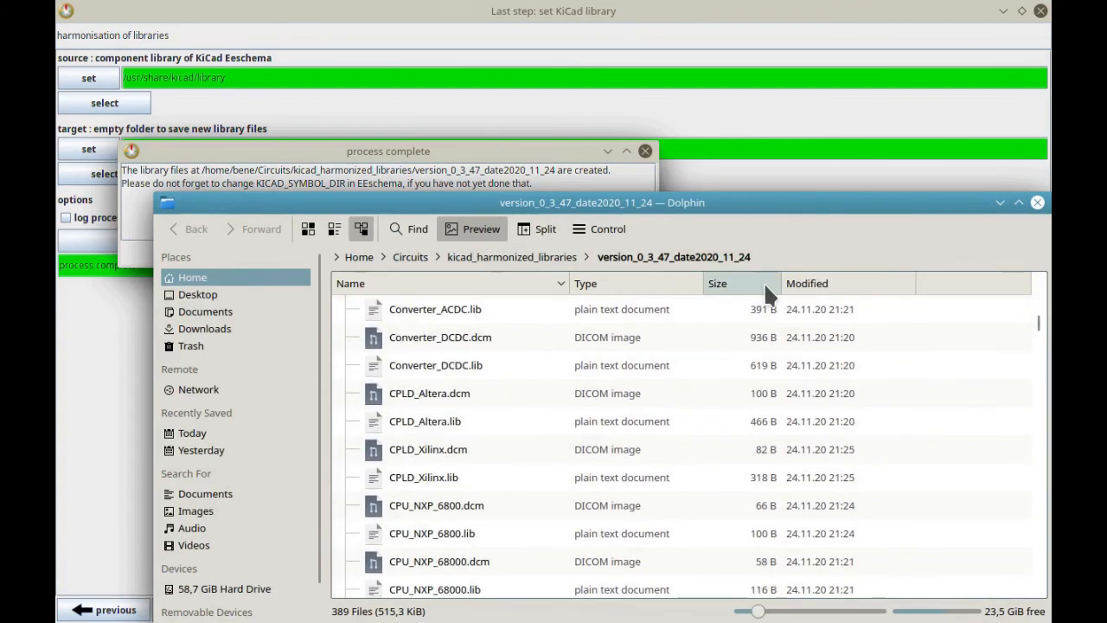
{"action": "left_click", "coordinate": [792, 256]}
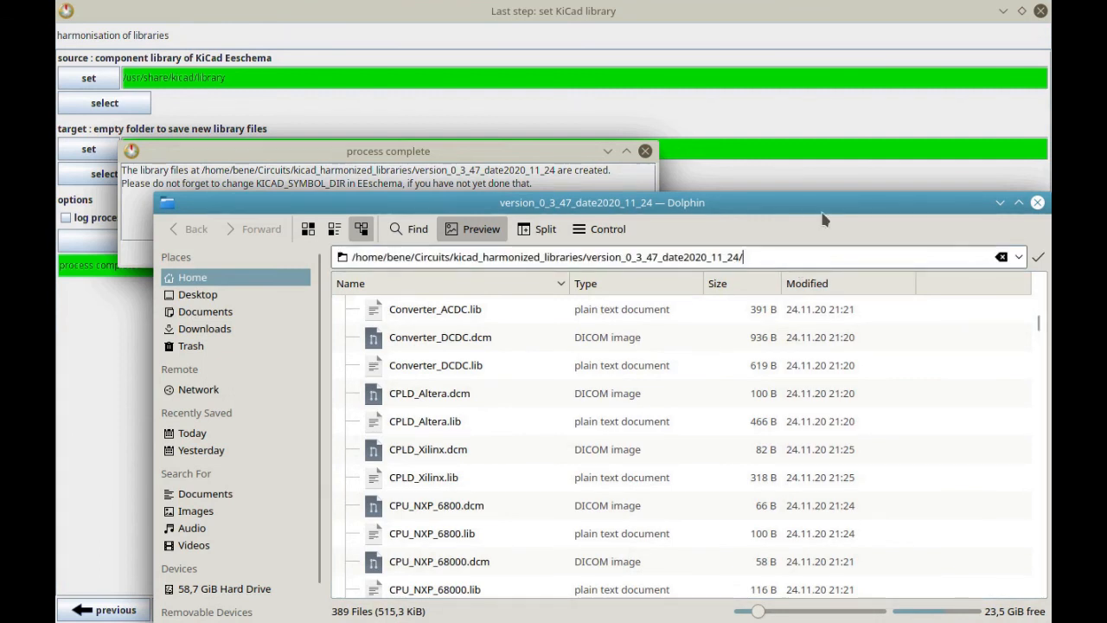
Return to the process complete message, read the reminder about changing KICAD_SYMBOL_DIR in Eeschema and acknowledge it
{"action": "left_click", "coordinate": [137, 187]}
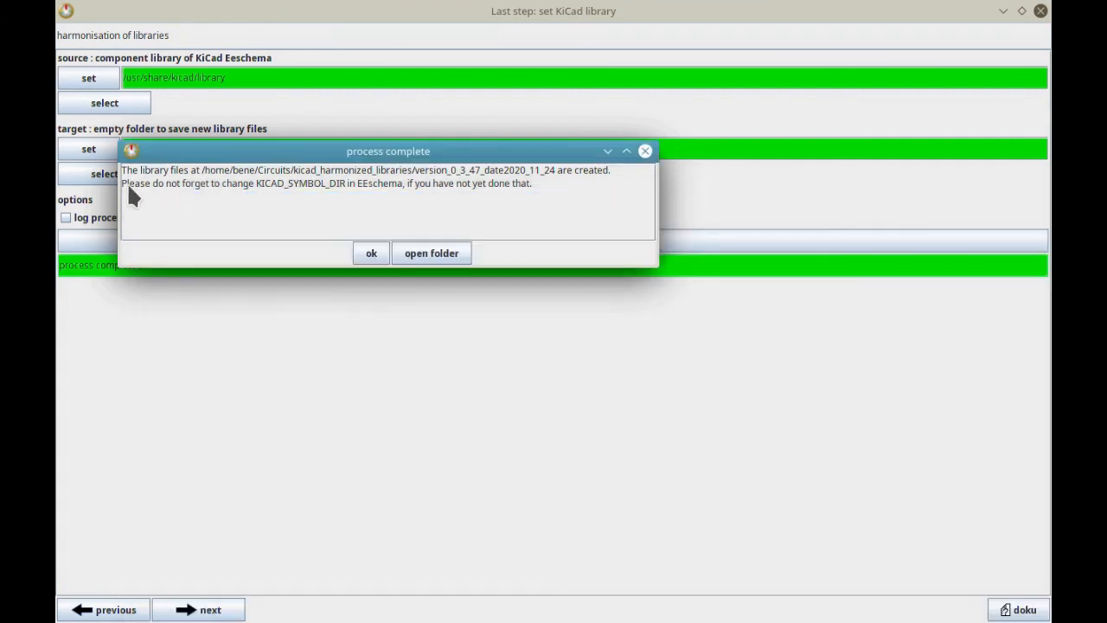
{"action": "left_click_drag", "start_coordinate": [128, 190], "coordinate": [207, 188]}
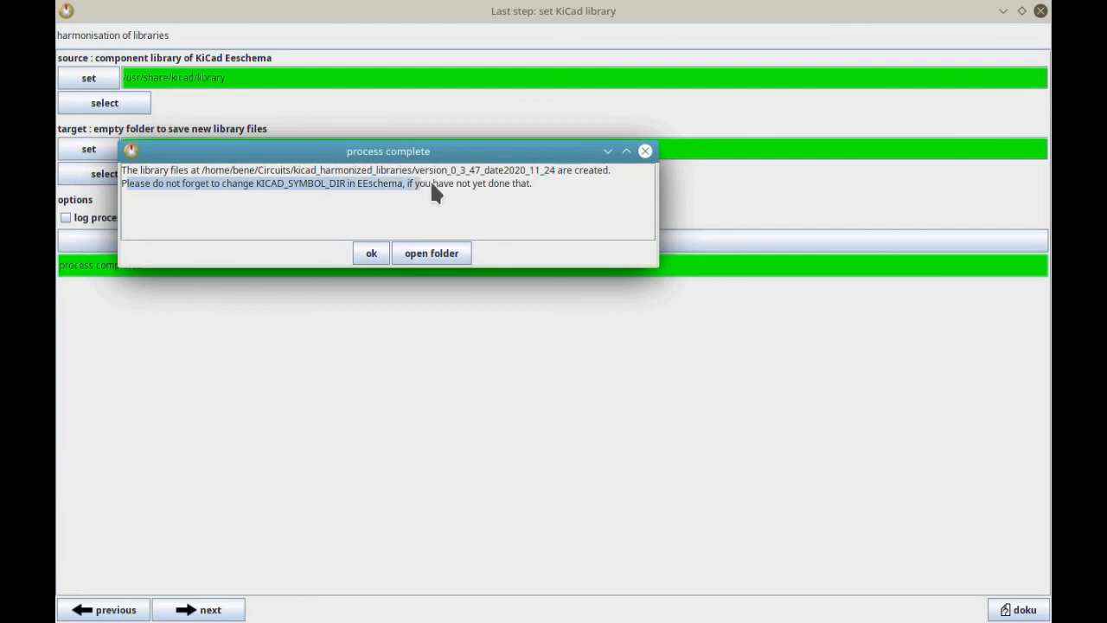
{"action": "left_click_drag", "start_coordinate": [534, 192], "coordinate": [552, 192]}
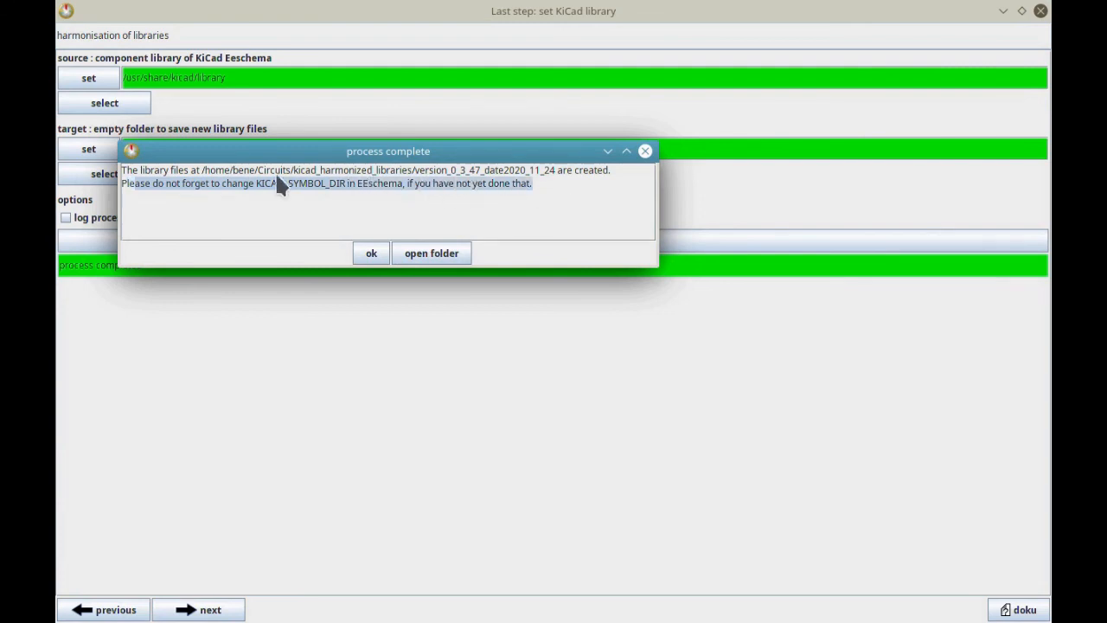
{"action": "left_click", "coordinate": [372, 253]}
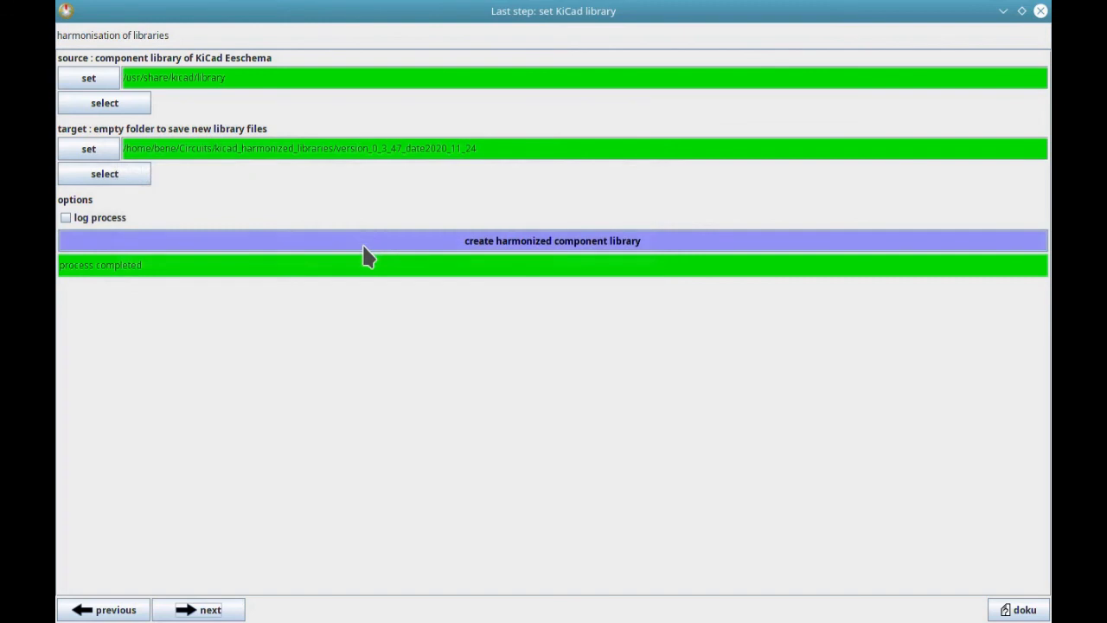
Continue to the instructions for updating KiCad and copy the harmonized library path ending in version_0_3_47_date2020_11_24
{"action": "left_click", "coordinate": [211, 610]}
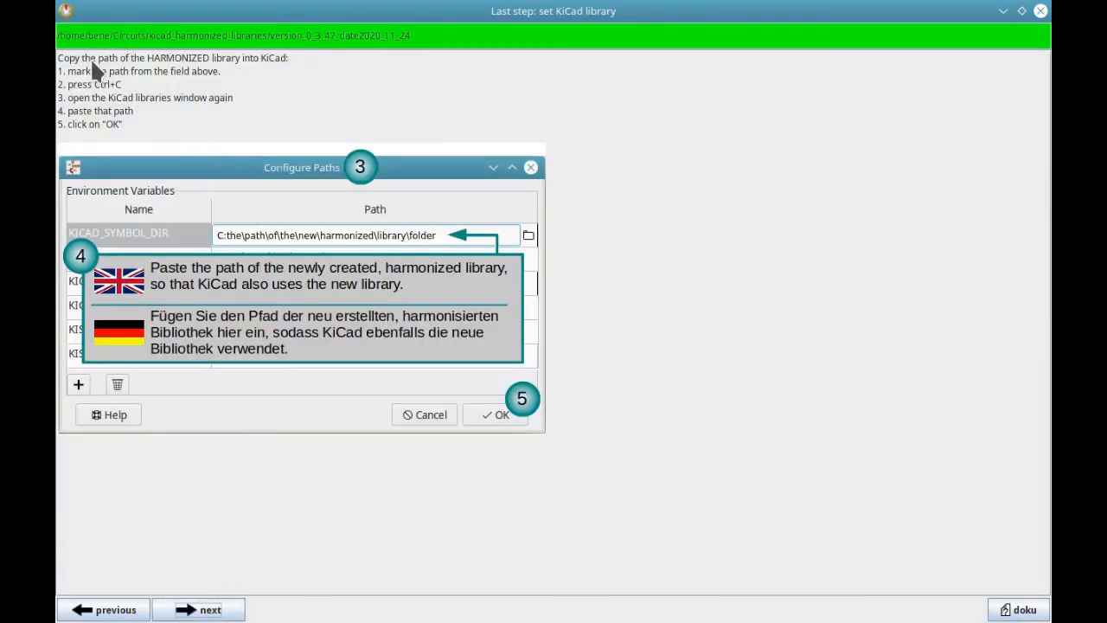
{"action": "triple_click", "coordinate": [141, 39]}
{"action": "key", "text": "ctrl+c"}
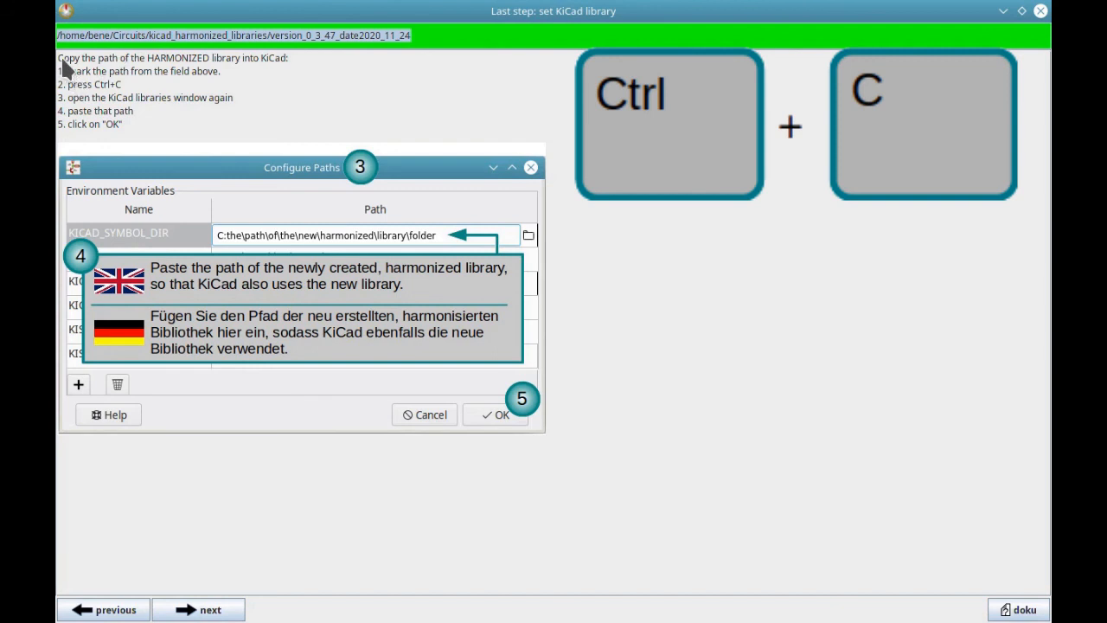
{"action": "left_click_drag", "start_coordinate": [58, 57], "coordinate": [291, 59]}
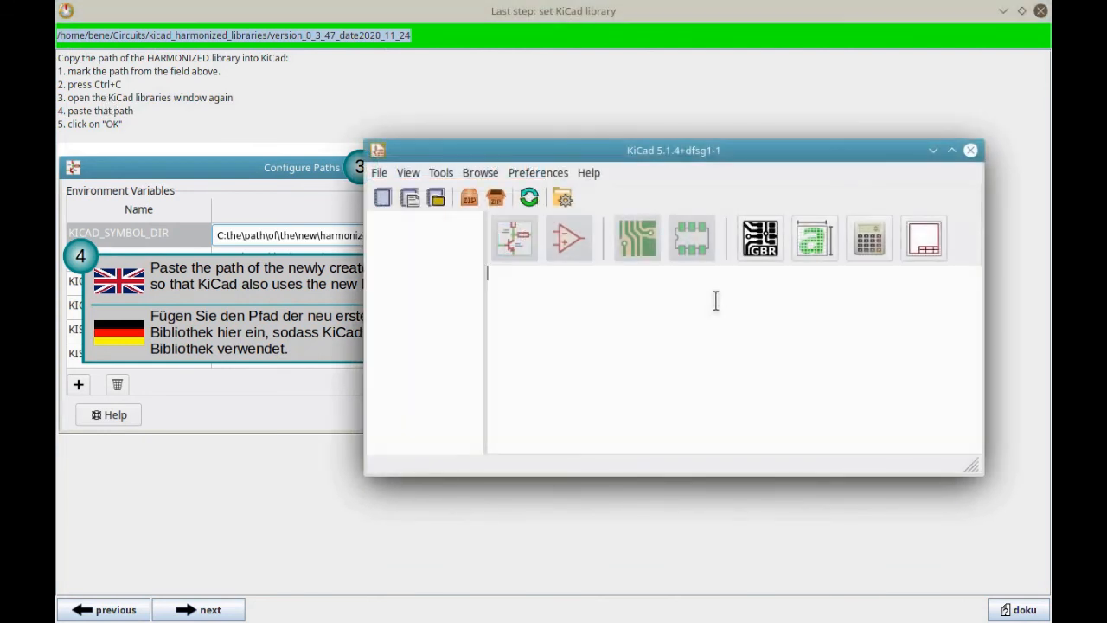
In KiCad's path configuration, set KICAD_SYMBOL_DIR to the copied harmonized library path, save it and return to the setup window
{"action": "left_click", "coordinate": [537, 174]}
{"action": "left_click", "coordinate": [563, 195]}
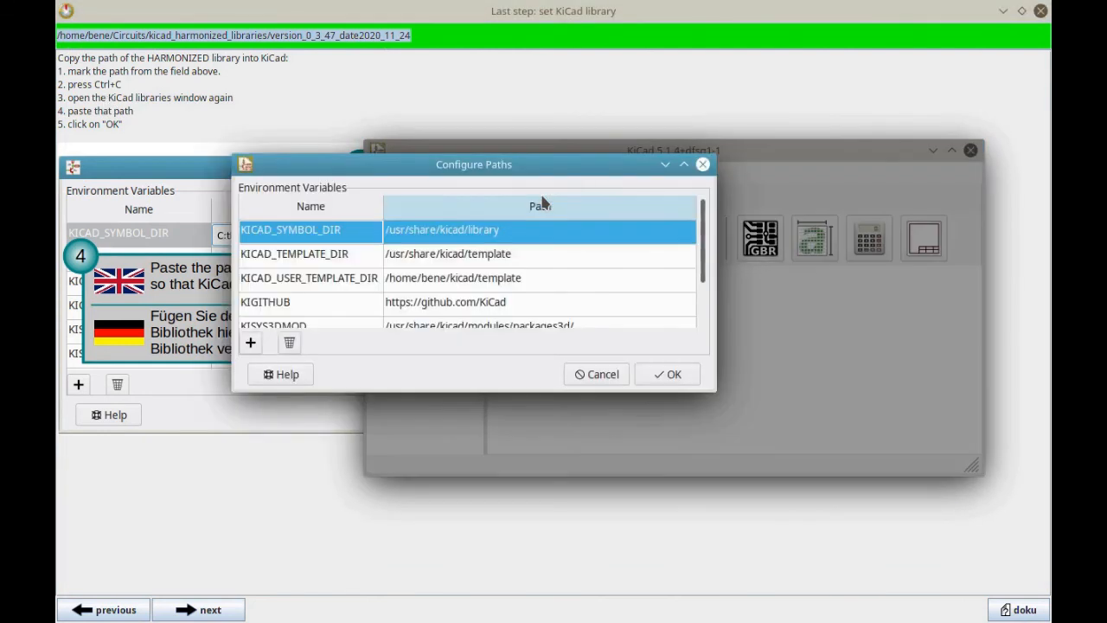
{"action": "double_click", "coordinate": [521, 231]}
{"action": "key", "text": "ctrl+v"}
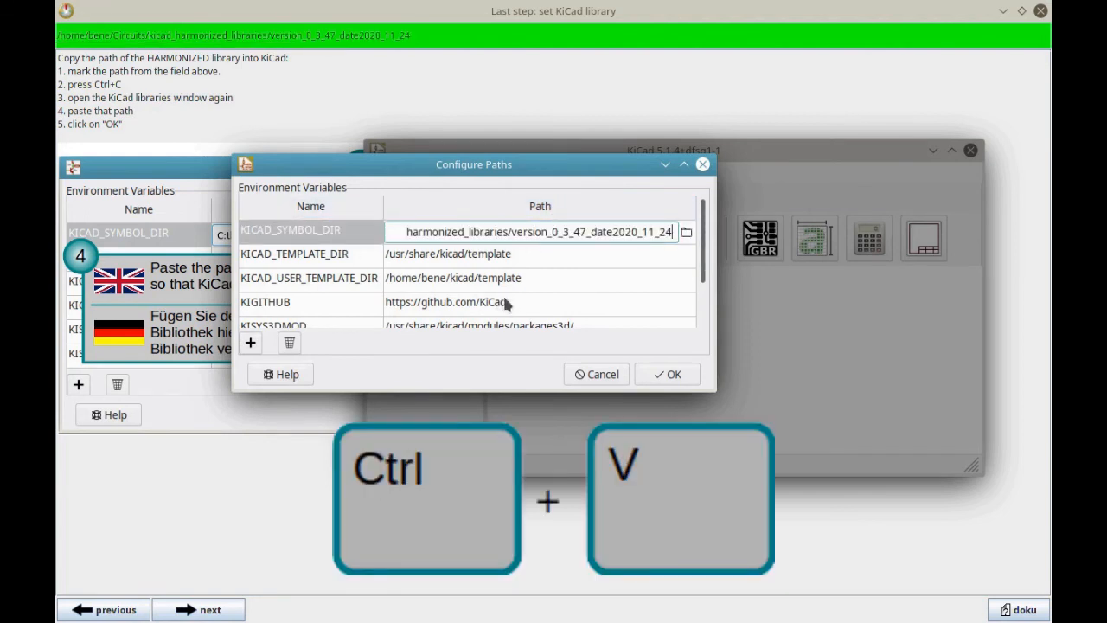
{"action": "left_click", "coordinate": [674, 374]}
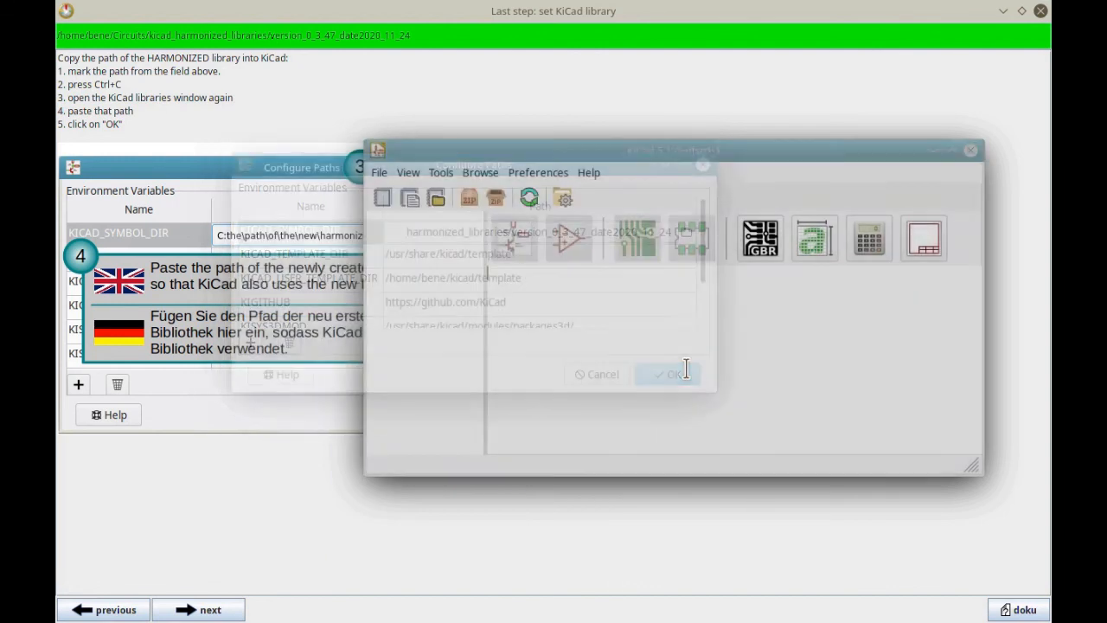
{"action": "left_click", "coordinate": [103, 116]}
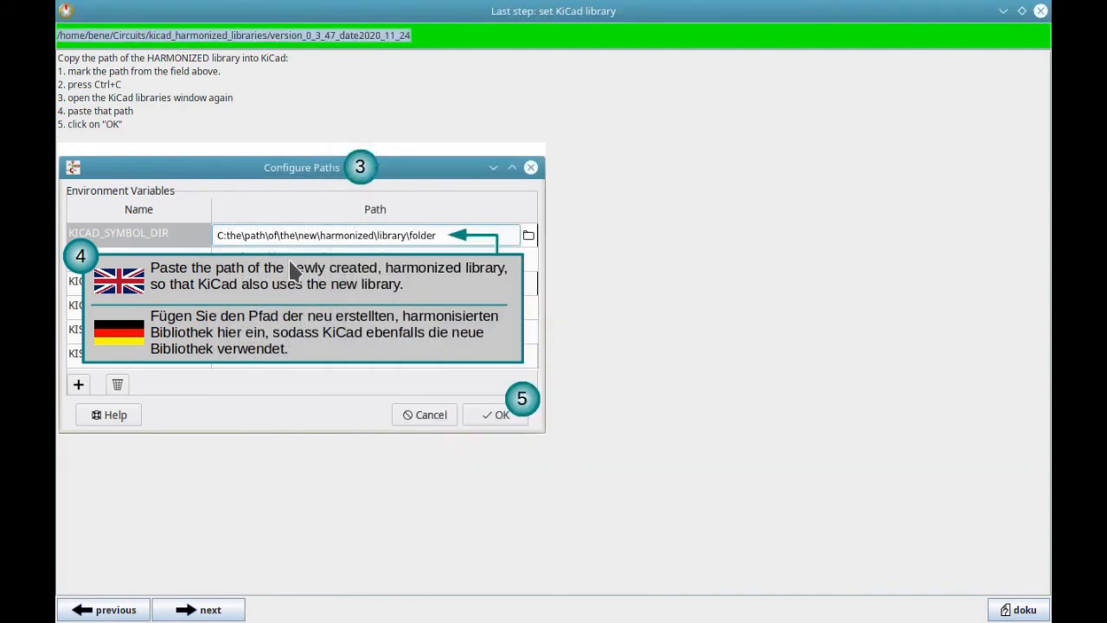
Continue to the final setup page, read the completion and premium upgrade notes, and finish without upgrading
{"action": "left_click", "coordinate": [185, 605]}
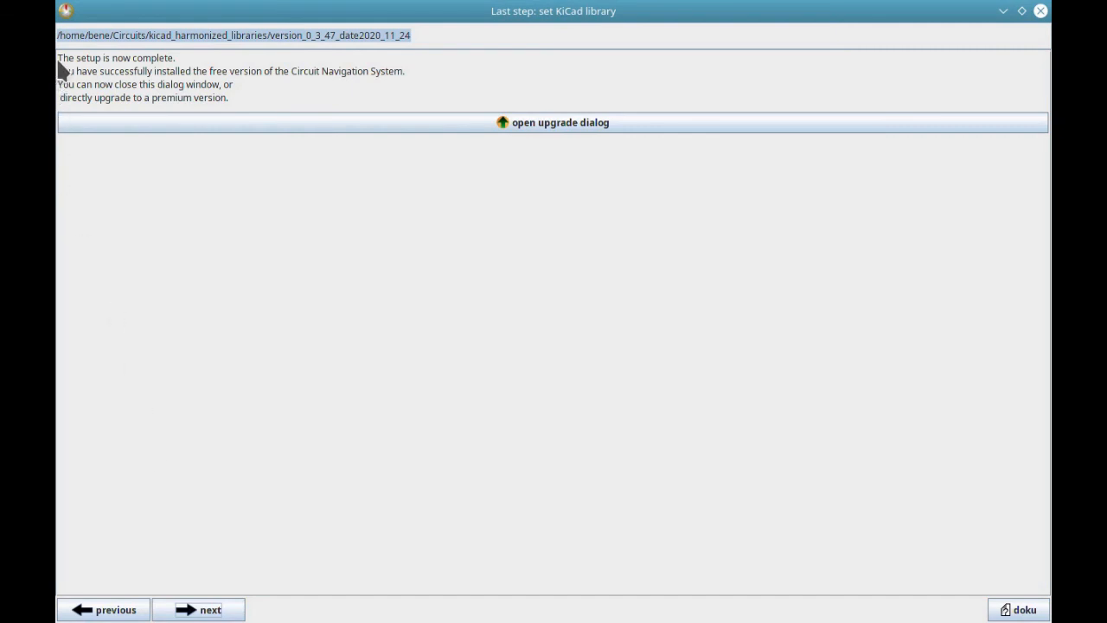
{"action": "left_click_drag", "start_coordinate": [59, 58], "coordinate": [406, 72]}
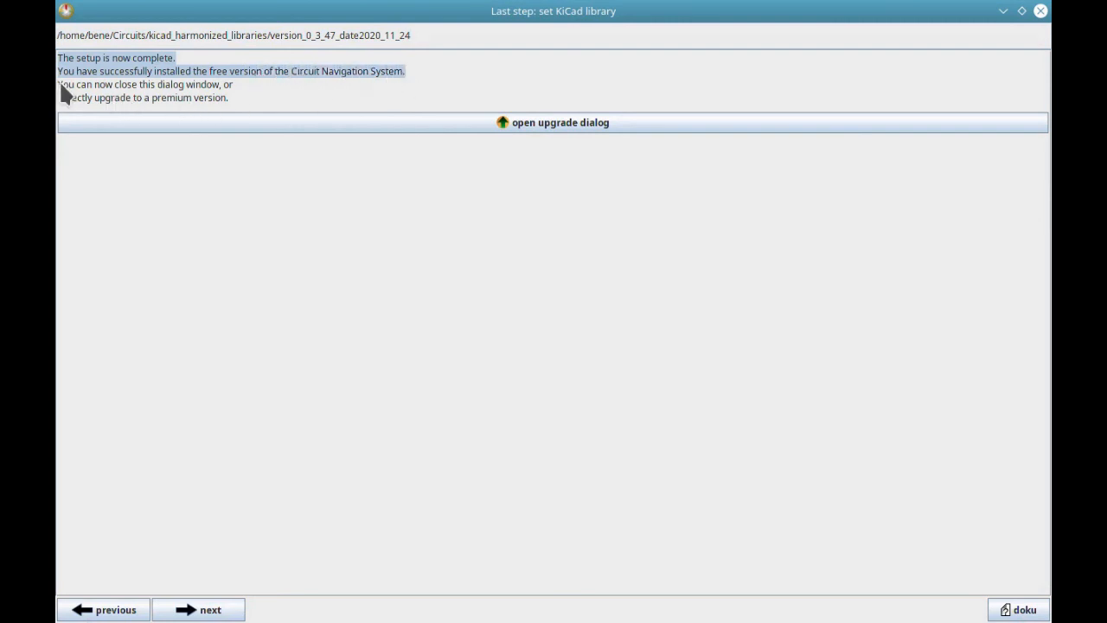
{"action": "left_click_drag", "start_coordinate": [59, 85], "coordinate": [215, 97]}
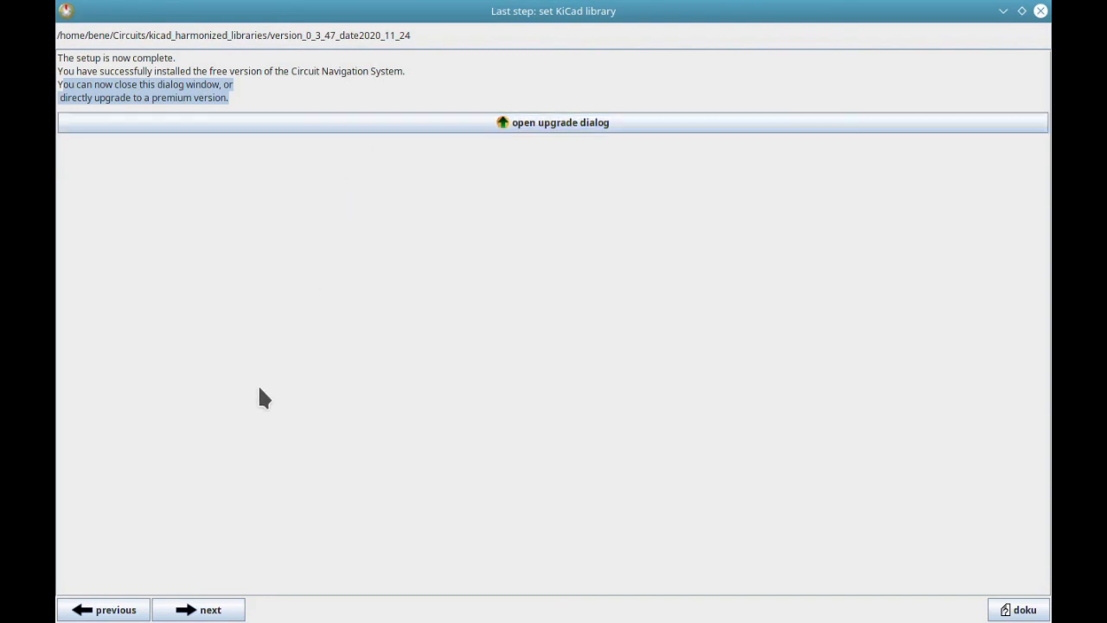
{"action": "left_click", "coordinate": [193, 610]}
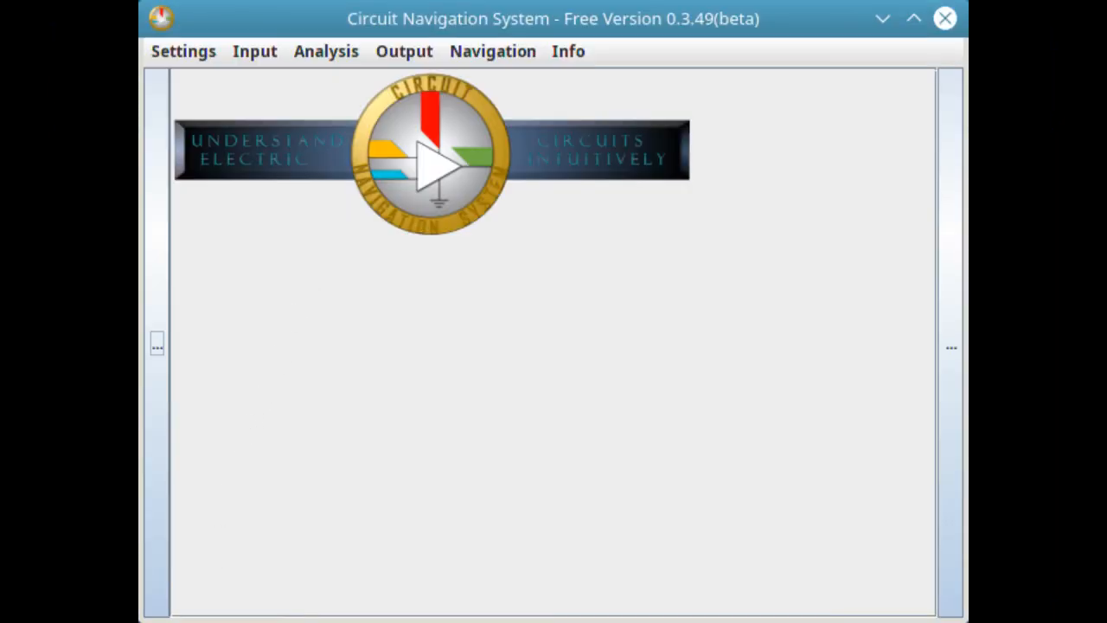